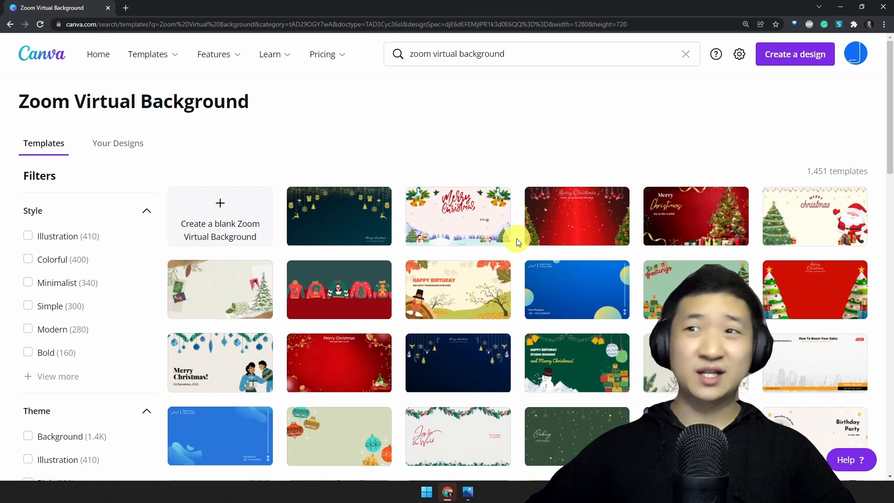
# - Browse the Zoom Virtual Background templates and open the black animated Secret Agent design with the city window view
pyautogui.scroll(-6, 688, 260)
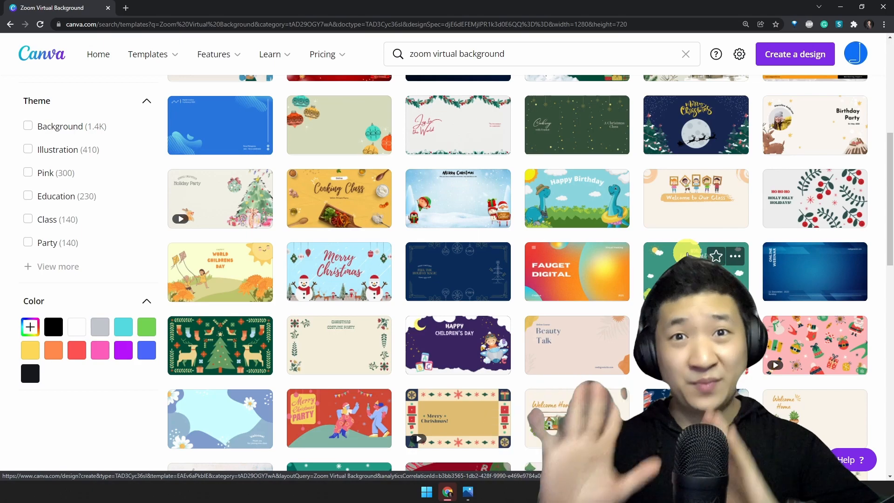
pyautogui.scroll(-3, 889, 245)
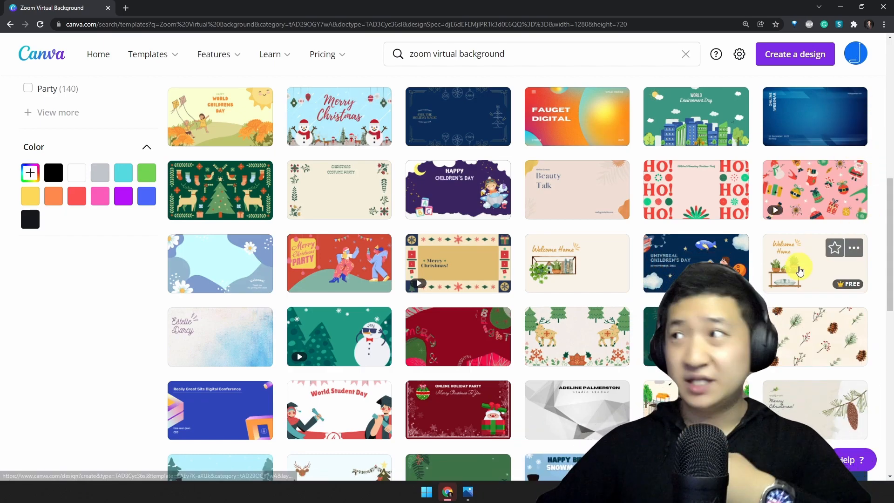
pyautogui.scroll(-7, 819, 240)
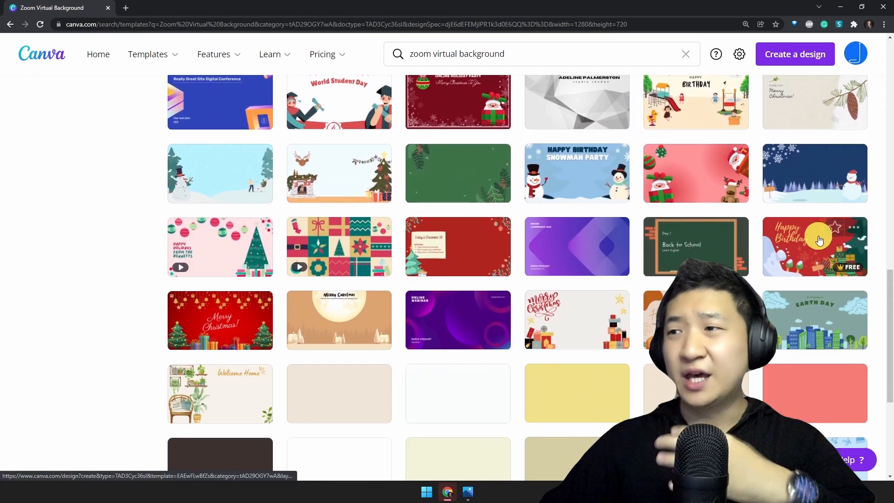
pyautogui.scroll(-3, 820, 240)
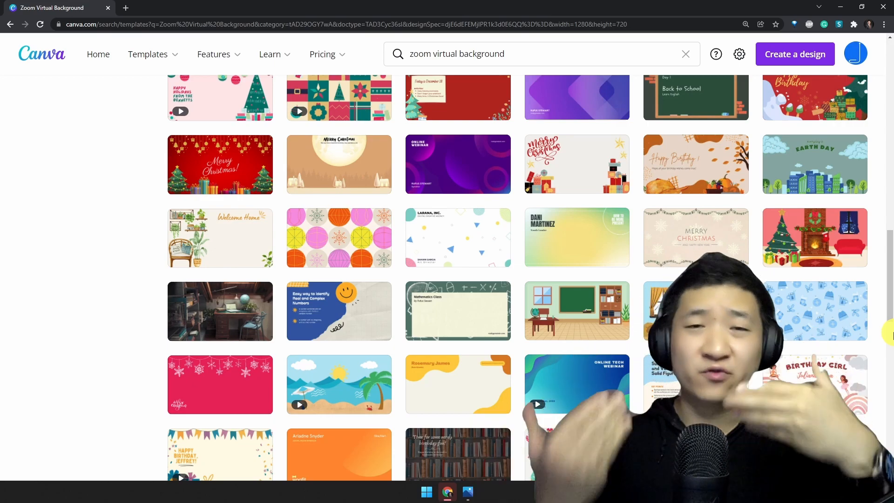
pyautogui.scroll(-5, 892, 333)
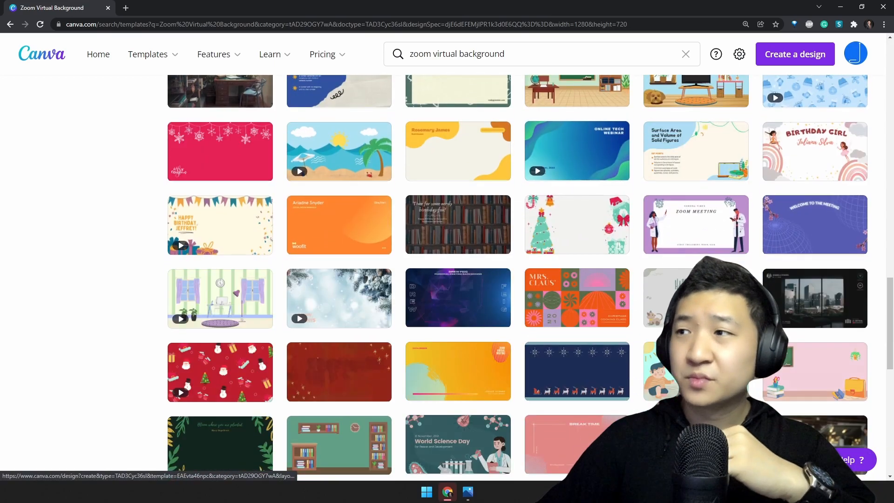
pyautogui.scroll(-2, 892, 311)
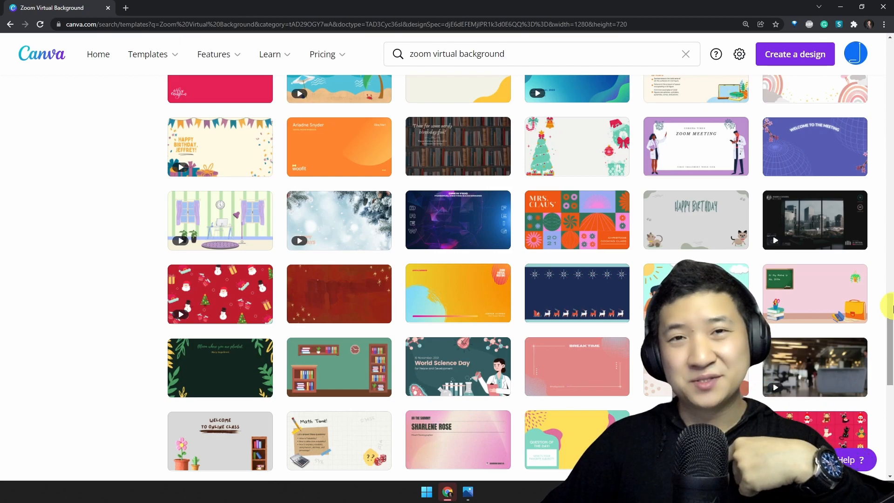
pyautogui.click(811, 225)
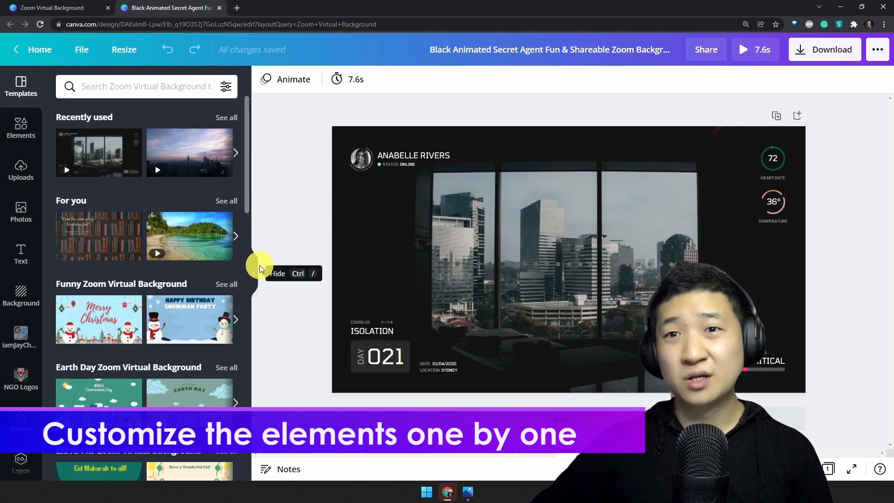
# - Move the small profile photo out of its ring to just below it, and undo the move
pyautogui.click(361, 158)
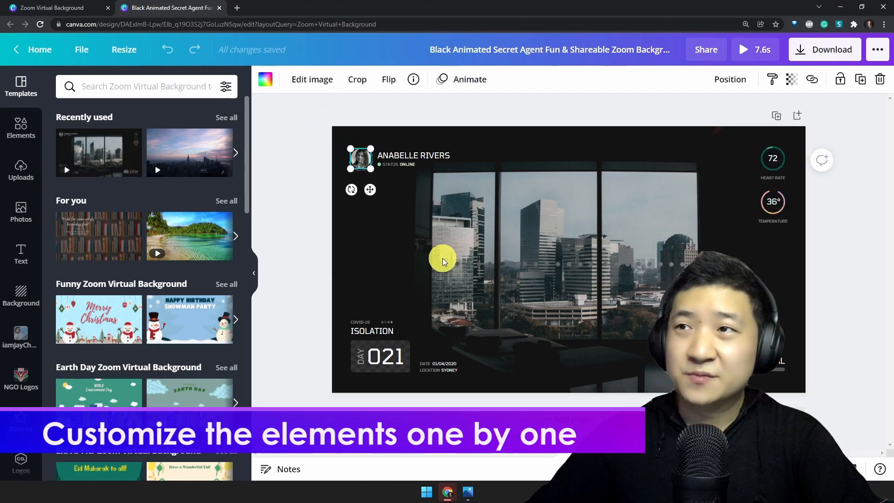
pyautogui.moveTo(362, 198); pyautogui.dragTo(363, 199)
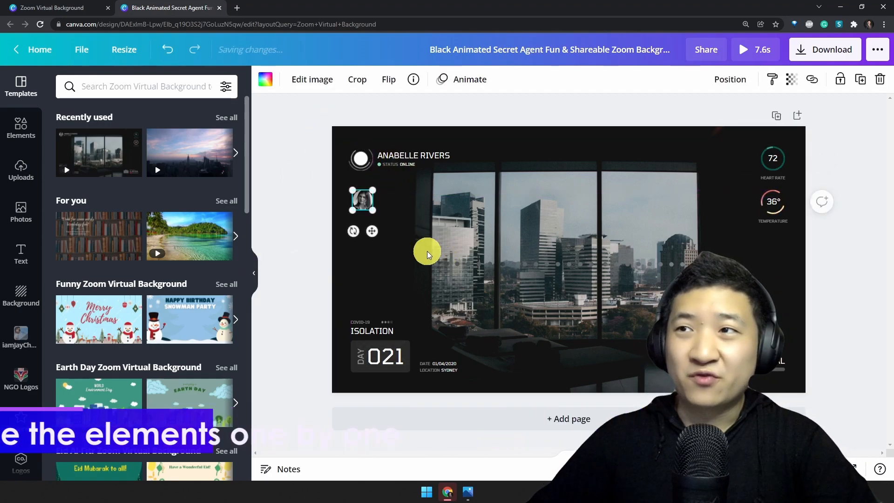
pyautogui.hotkey('ctrl', 'z')
pyautogui.click(300, 240)
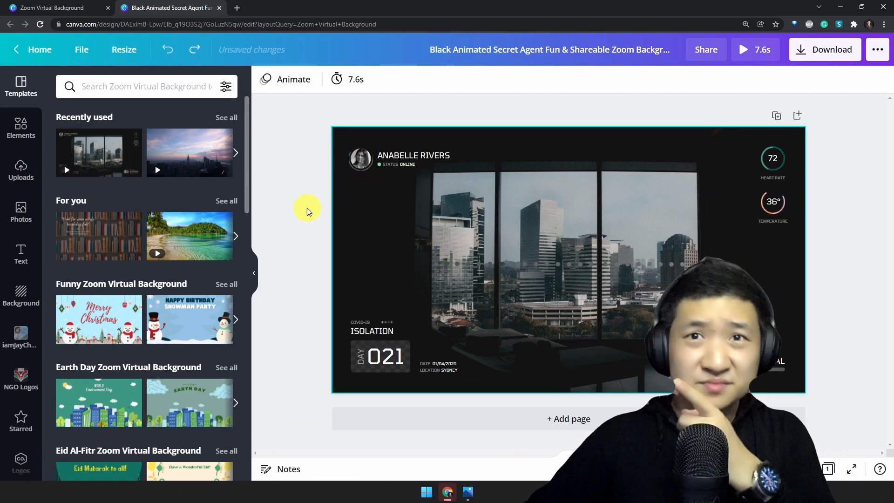
# - Replace the placeholder profile photo beside the name with the round portrait from the personal brand image folder
pyautogui.click(22, 340)
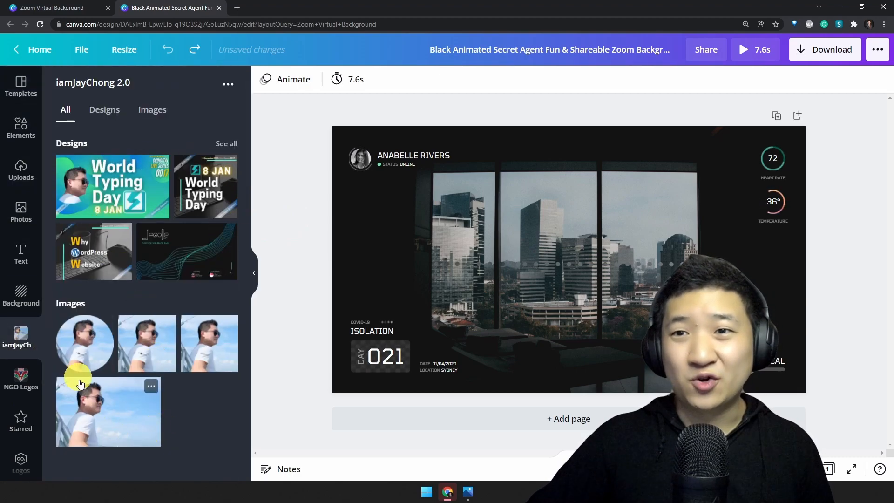
pyautogui.click(75, 335)
pyautogui.moveTo(594, 271); pyautogui.dragTo(362, 157)
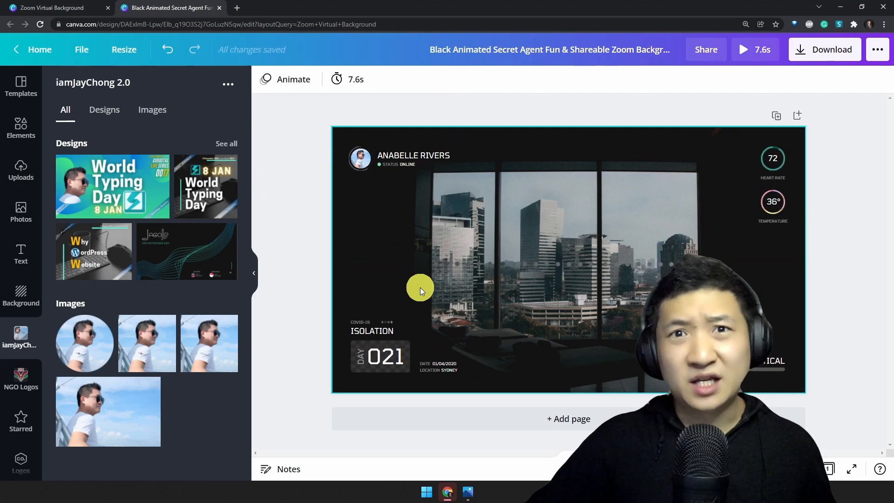
pyautogui.hotkey('ctrl', '+')
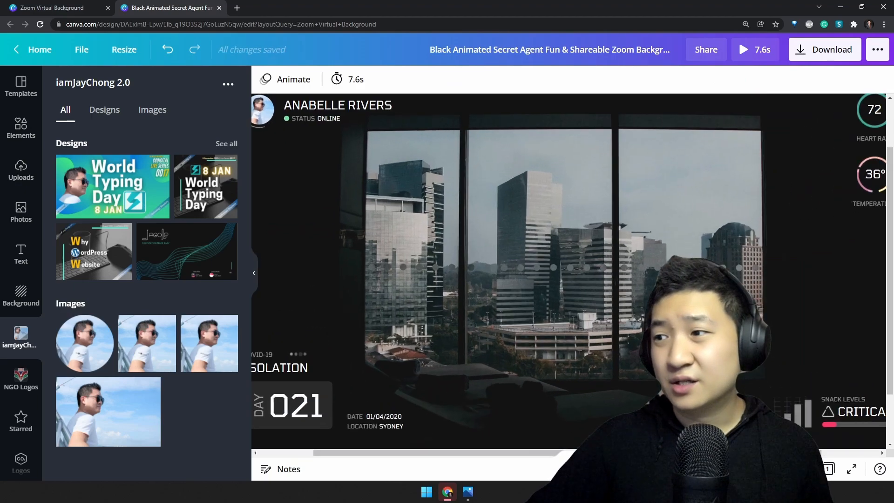
pyautogui.moveTo(423, 451); pyautogui.dragTo(312, 410)
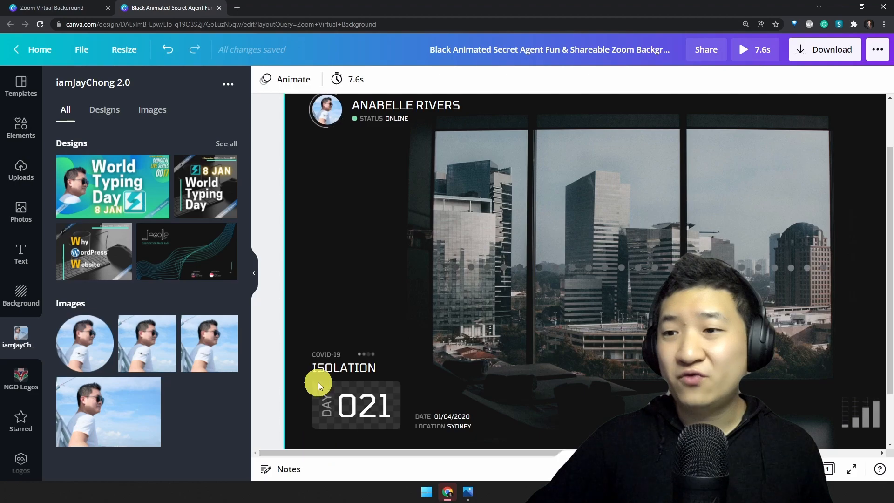
pyautogui.scroll(2, 367, 219)
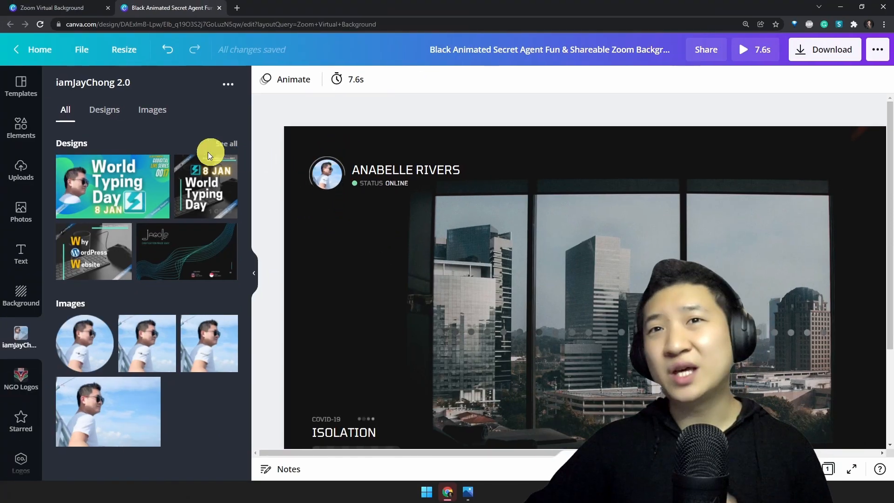
# - Add the brush-stroke-shaped frame from the Frames elements and position it over the window in the design
pyautogui.click(16, 132)
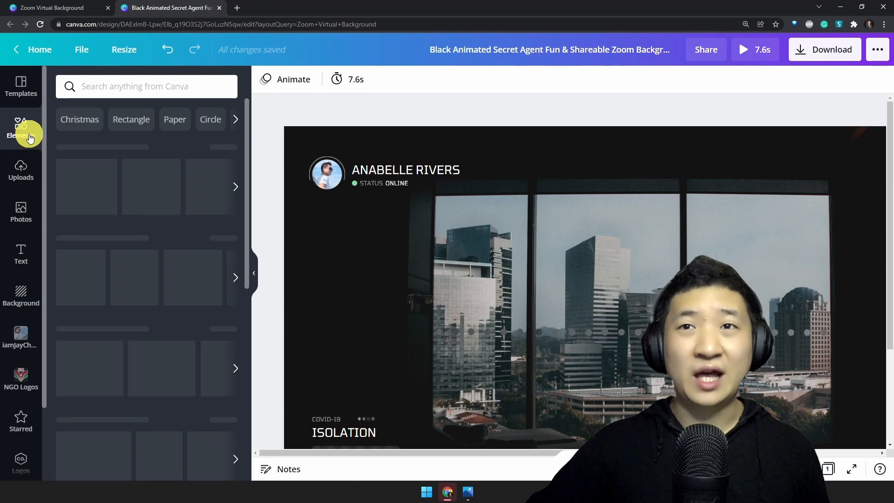
pyautogui.scroll(-6, 181, 273)
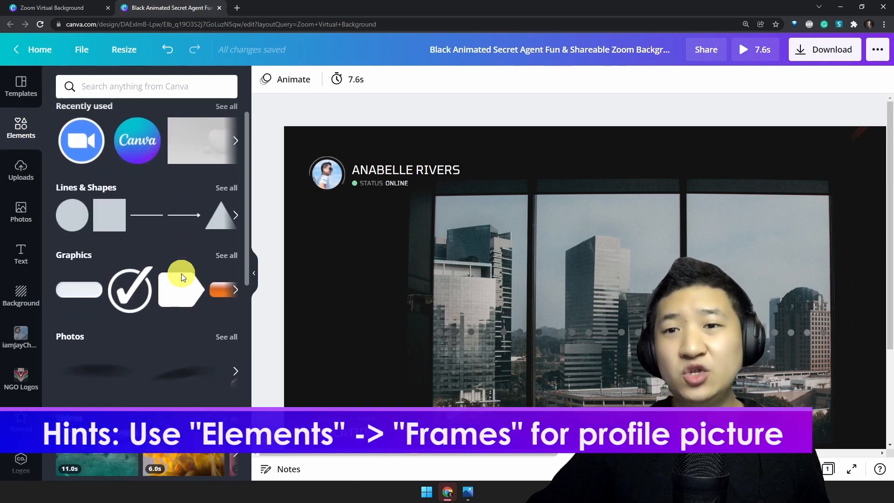
pyautogui.scroll(-3, 180, 273)
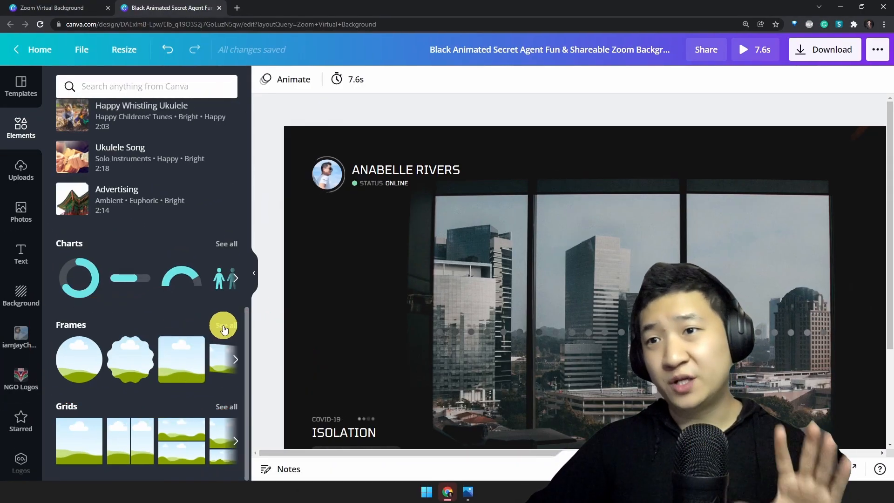
pyautogui.click(222, 325)
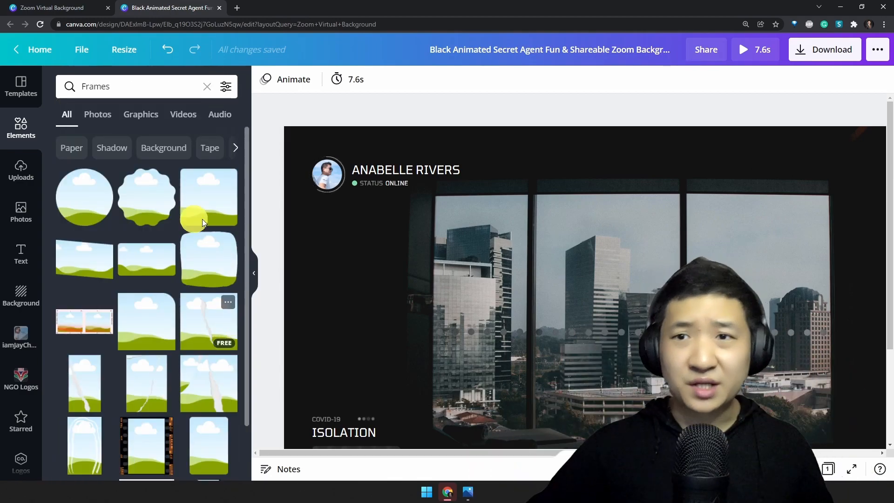
pyautogui.scroll(-5, 175, 217)
pyautogui.scroll(-5, 175, 217)
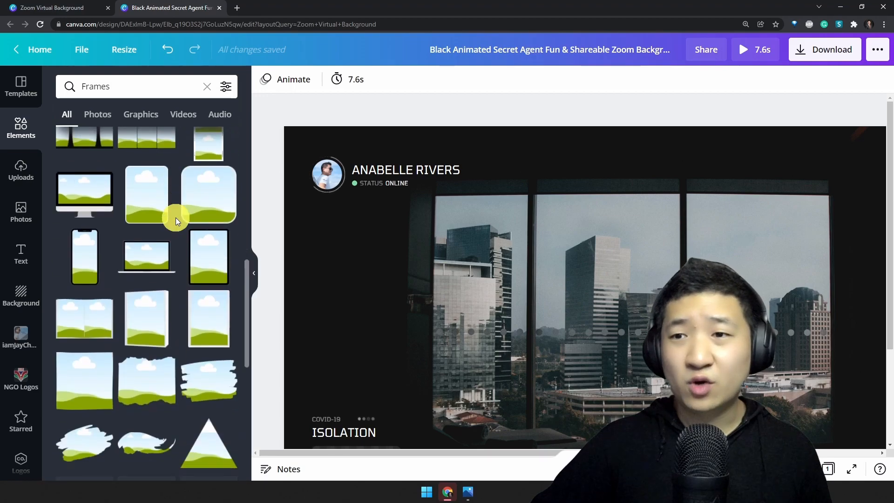
pyautogui.scroll(-3, 206, 340)
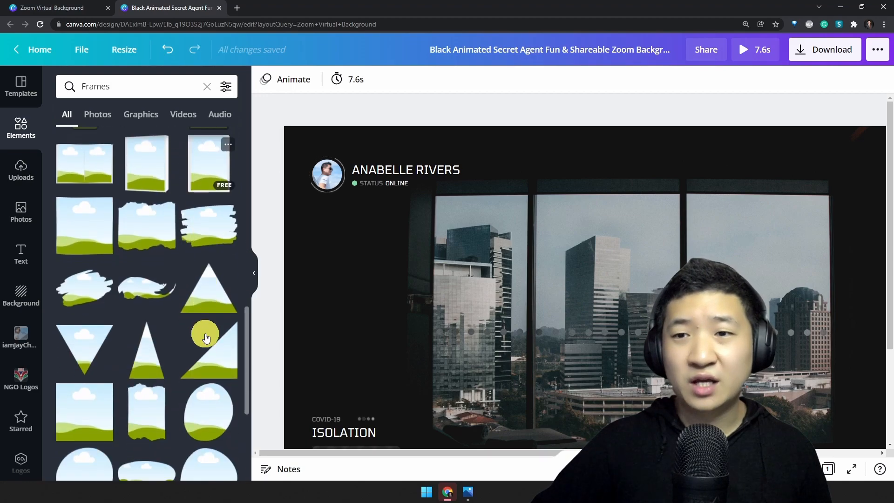
pyautogui.click(79, 299)
pyautogui.moveTo(608, 317); pyautogui.dragTo(532, 287)
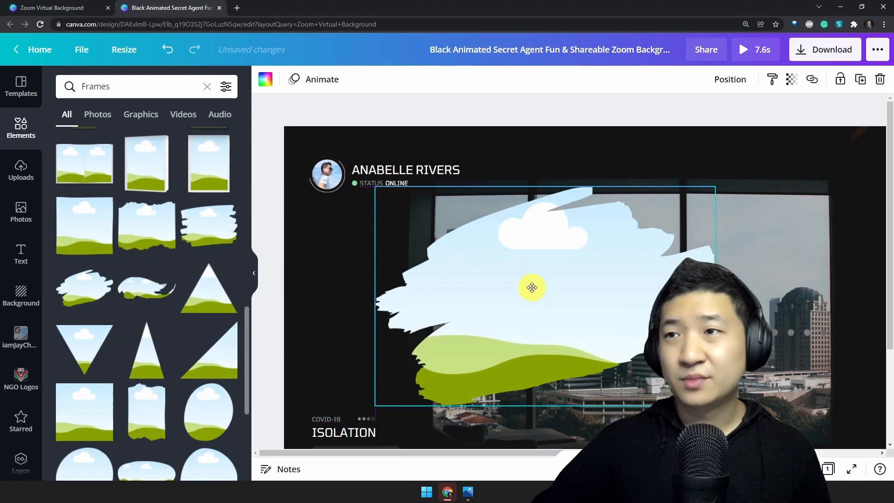
# - Fill the brush-stroke frame with the portrait from the image folder and align the frame under the profile photo
pyautogui.click(21, 336)
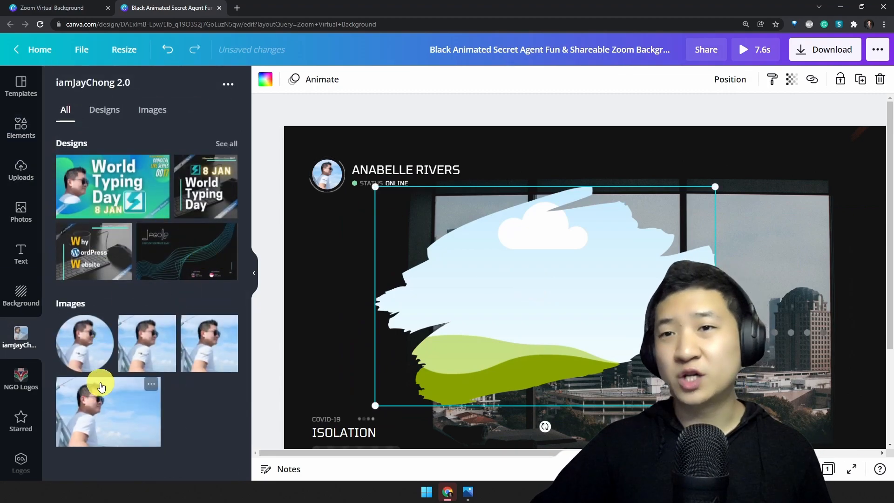
pyautogui.moveTo(85, 345)
pyautogui.mouseDown()
pyautogui.moveTo(383, 385)
pyautogui.moveTo(579, 379)
pyautogui.moveTo(575, 293)
pyautogui.moveTo(558, 307)
pyautogui.mouseUp()
pyautogui.click(503, 280)
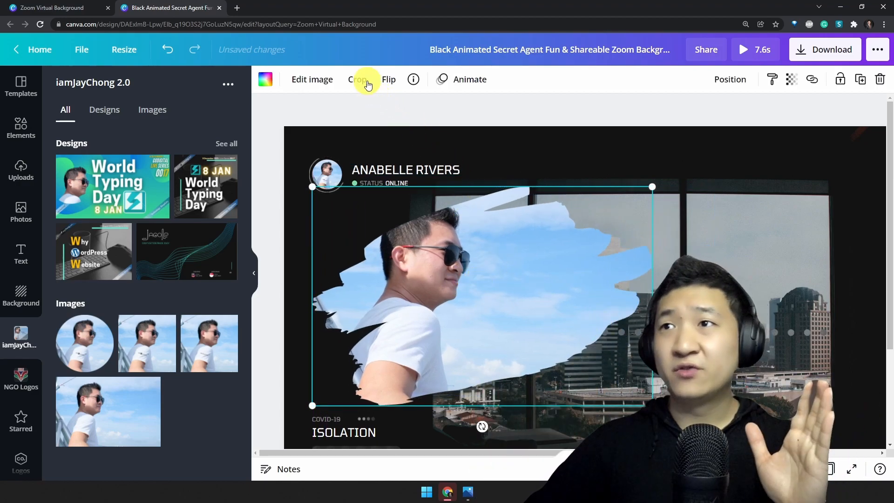
# - Crop the portrait inside the brush-stroke frame by enlarging and repositioning it, and nudge the frame slightly left
pyautogui.click(364, 81)
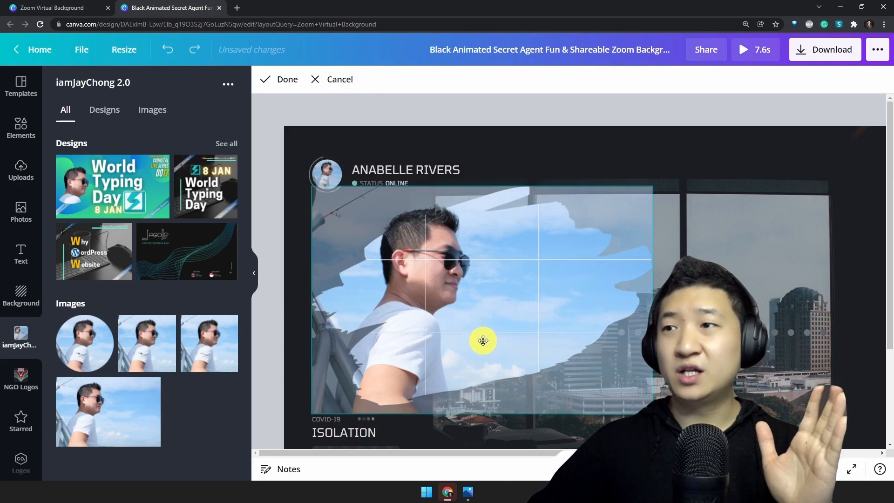
pyautogui.moveTo(310, 185); pyautogui.dragTo(262, 139)
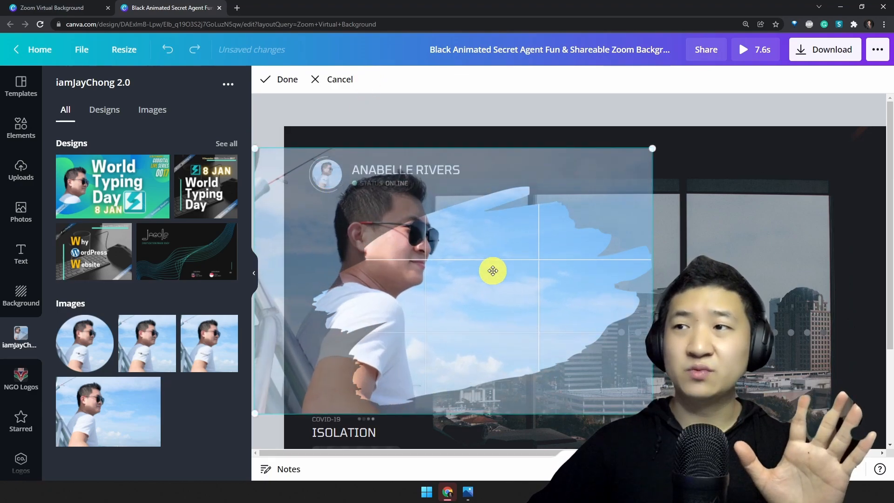
pyautogui.moveTo(493, 272); pyautogui.dragTo(528, 344)
pyautogui.moveTo(527, 282); pyautogui.dragTo(611, 314)
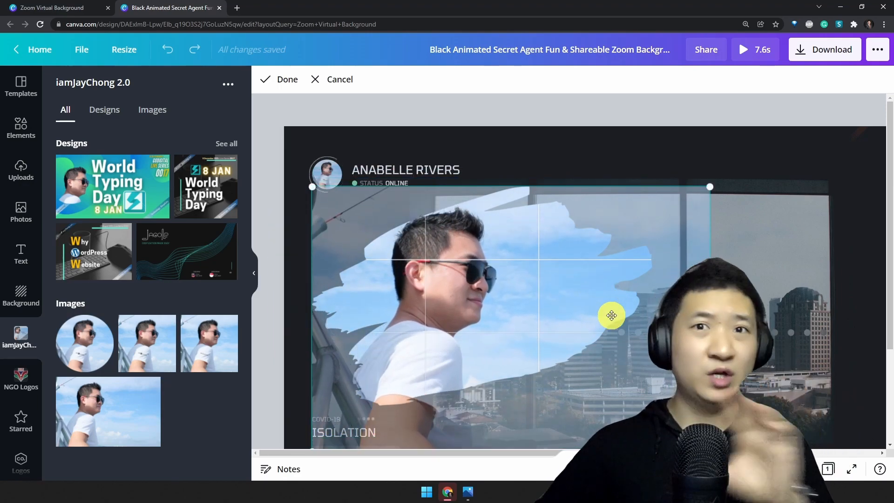
pyautogui.click(520, 144)
pyautogui.moveTo(472, 275)
pyautogui.mouseDown()
pyautogui.moveTo(525, 295)
pyautogui.moveTo(463, 275)
pyautogui.mouseUp()
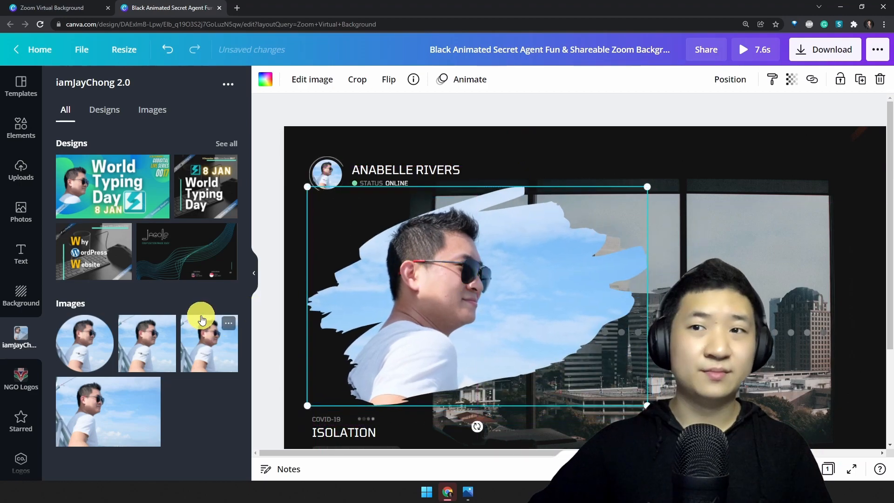
# - Browse further frame shapes, and delete the portrait and the brush-stroke frame from the design
pyautogui.click(21, 131)
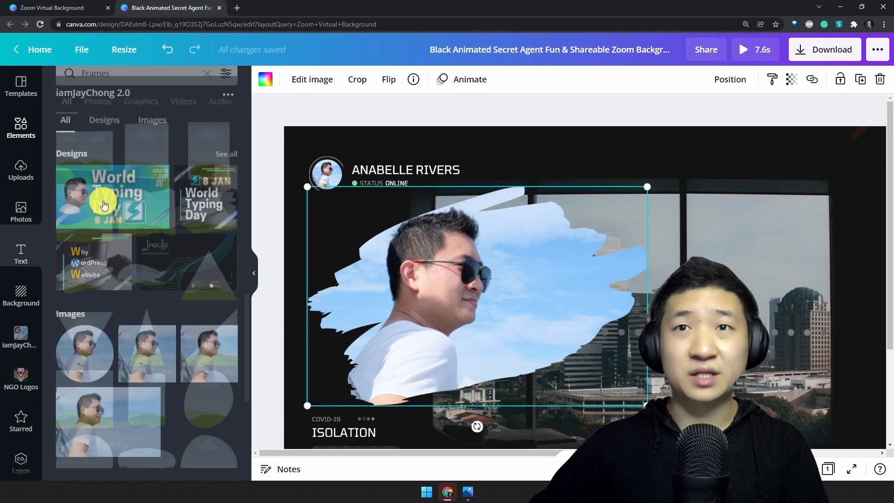
pyautogui.scroll(-5, 240, 321)
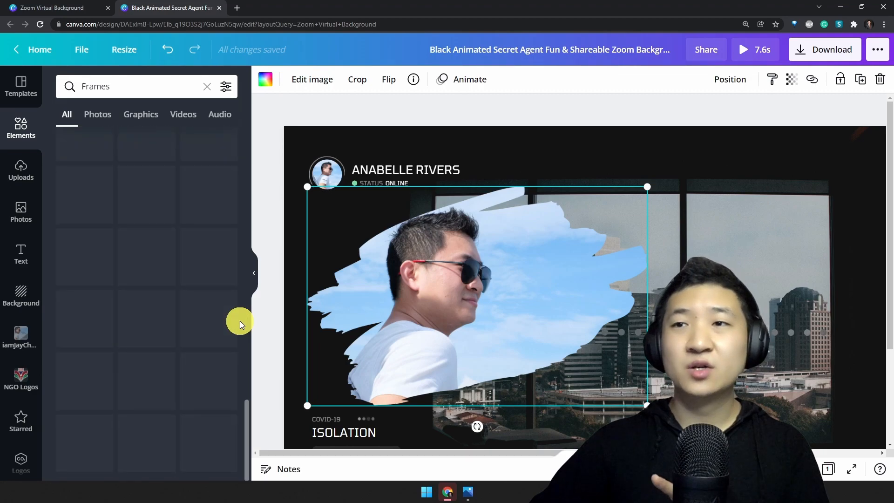
pyautogui.press('Delete')
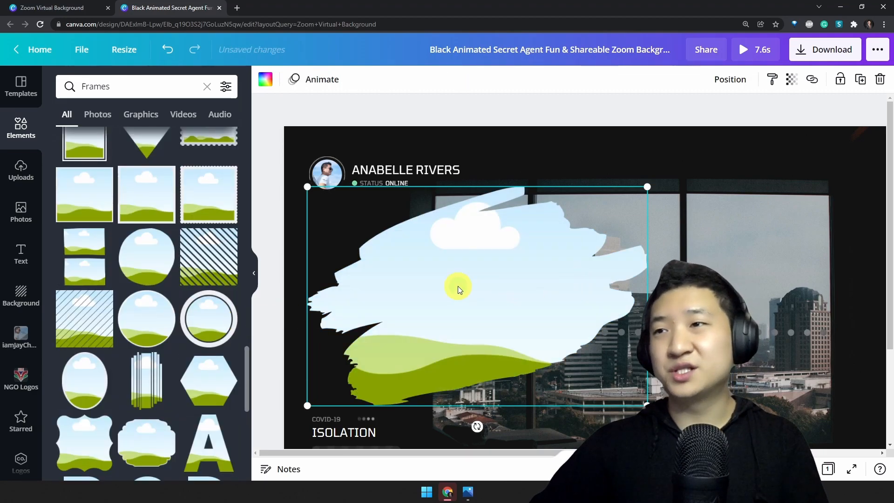
pyautogui.press('Delete')
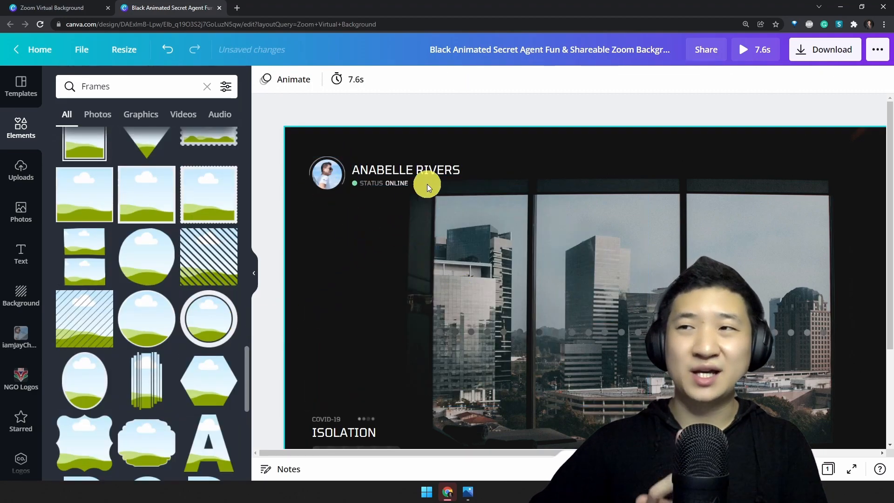
# - Replace the placeholder name beside the profile photo with the host's own full name in capitals
pyautogui.click(438, 167)
pyautogui.hotkey('ctrl', 'a')
pyautogui.write('JAY')
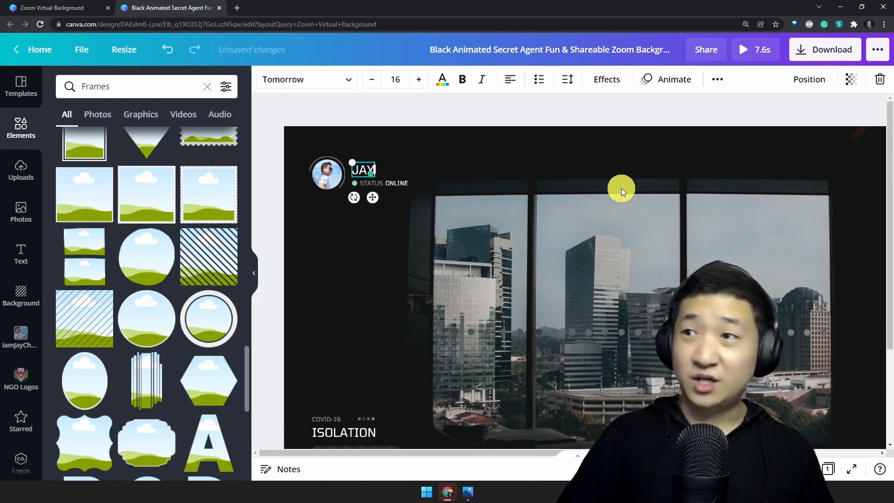
pyautogui.click(556, 136)
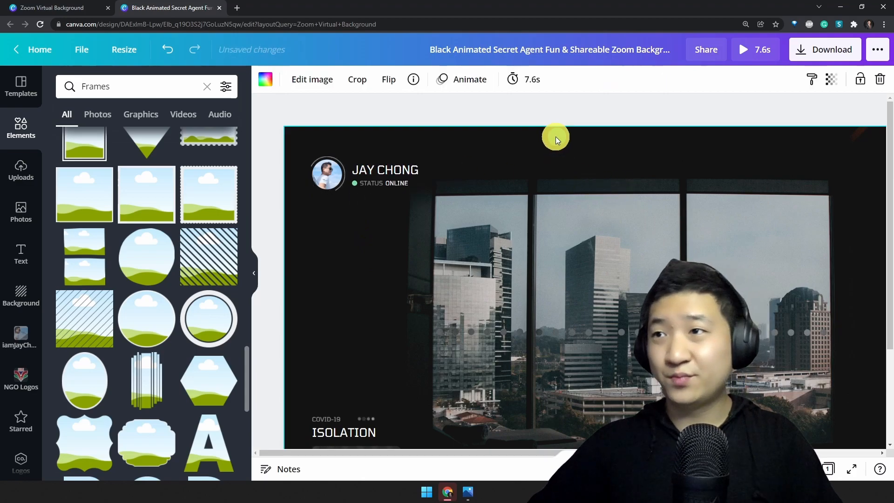
pyautogui.scroll(-3, 599, 268)
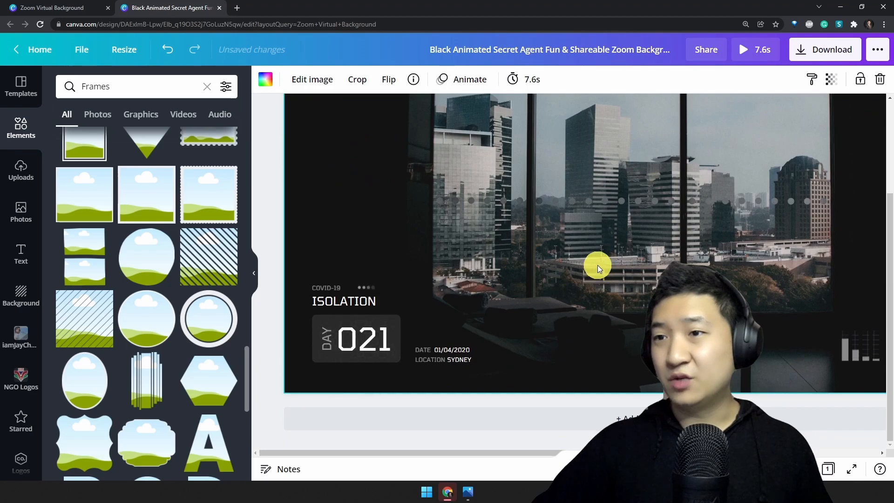
# - Change the isolation day counter to 421
pyautogui.scroll(2, 597, 265)
pyautogui.click(362, 418)
pyautogui.doubleClick(363, 419)
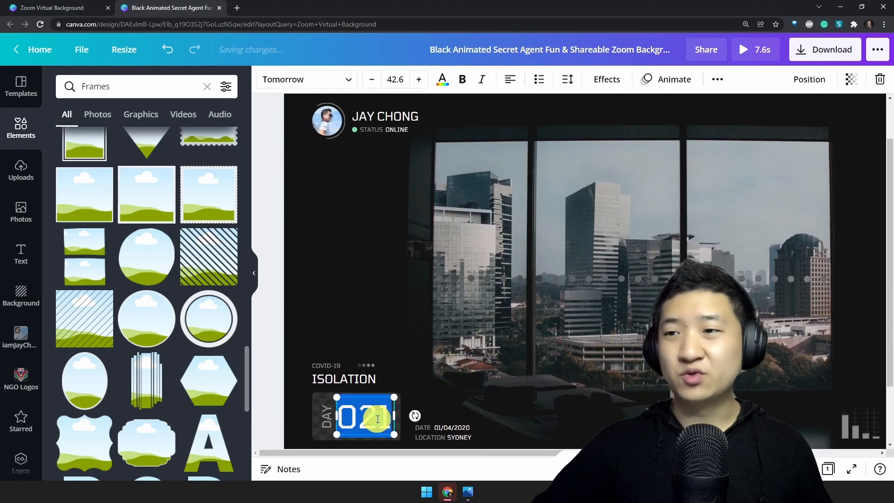
pyautogui.press('Left')
pyautogui.hotkey('shift', 'Right')
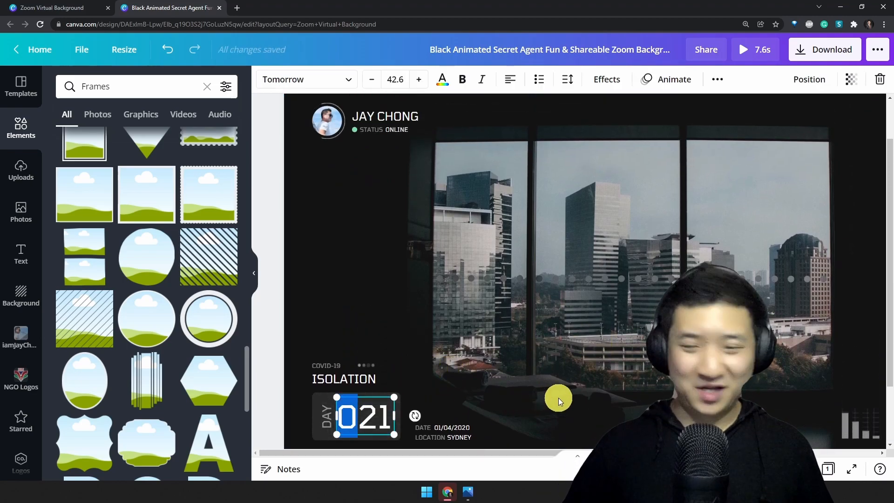
pyautogui.write('4')
pyautogui.click(594, 119)
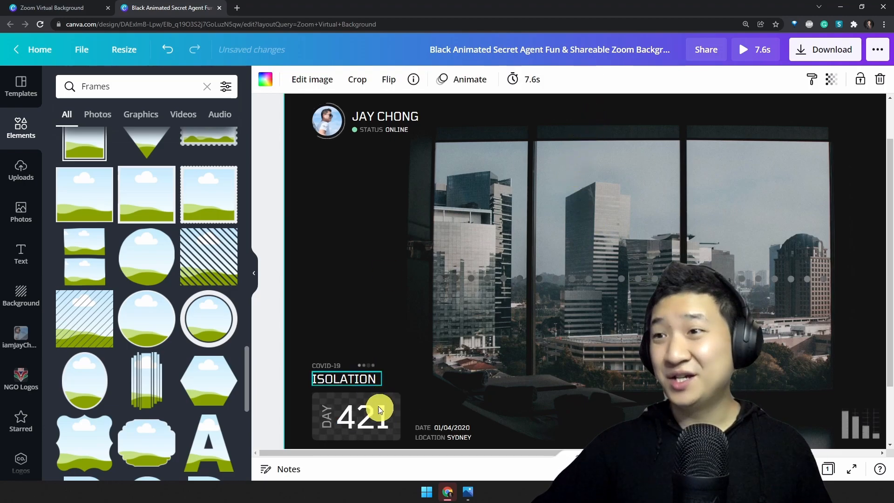
# - Set the date to 01/JAN/2022 and the location to MALAYSIA / SINGAPORE, widening the location text box so its text fits on one line
pyautogui.click(446, 429)
pyautogui.doubleClick(447, 428)
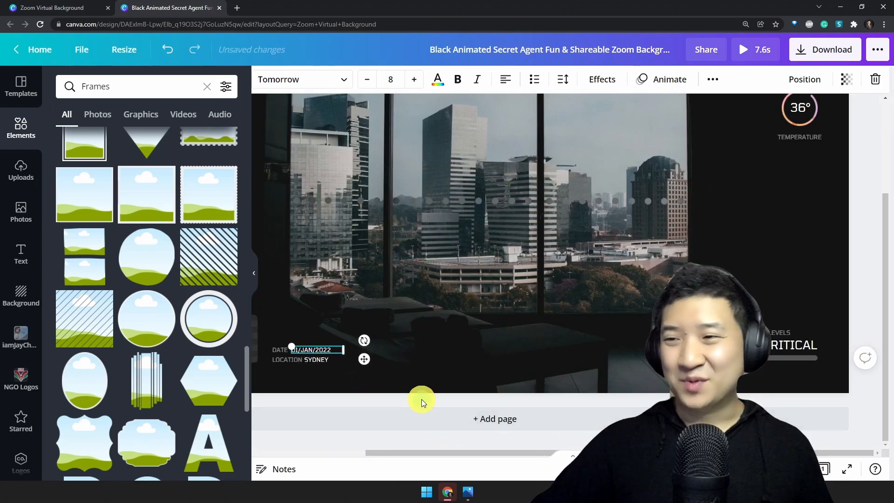
pyautogui.click(441, 451)
pyautogui.moveTo(441, 451); pyautogui.dragTo(326, 454)
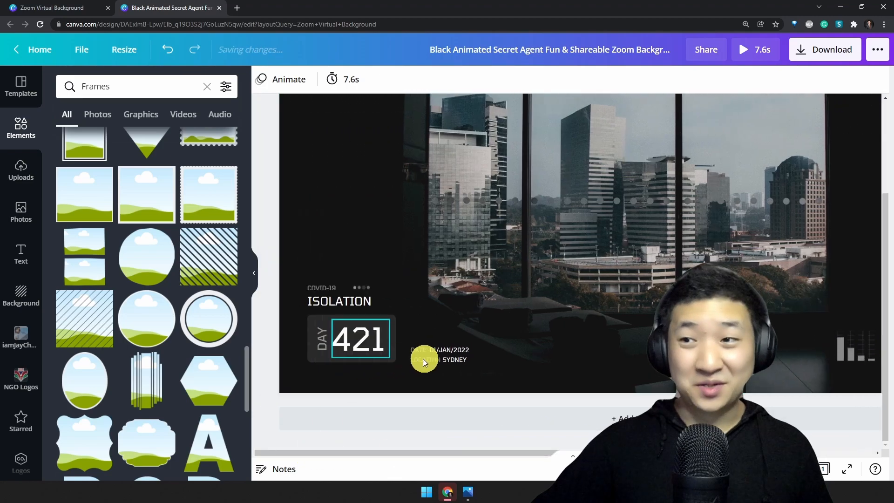
pyautogui.doubleClick(455, 361)
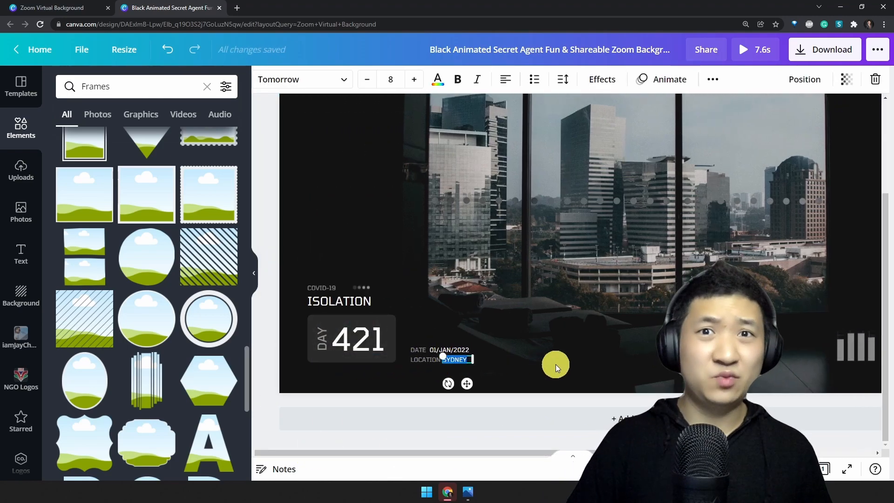
pyautogui.write('MALAYSIA / SI')
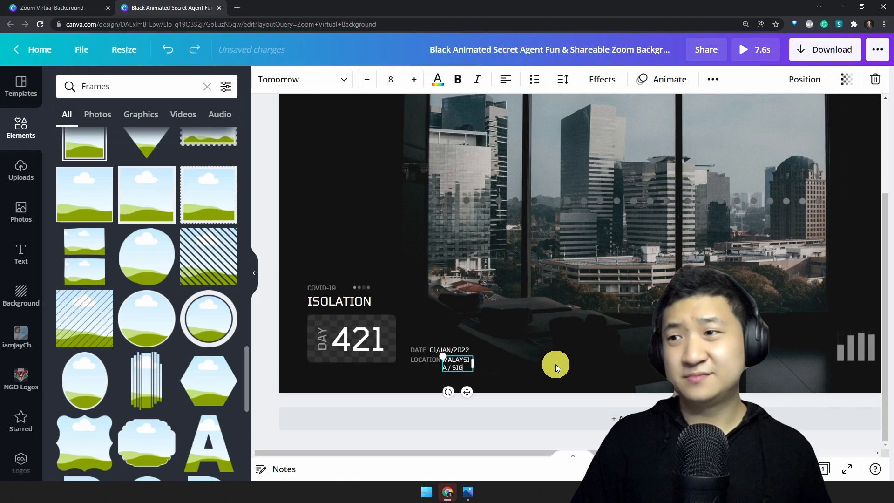
pyautogui.write('NGAPORE')
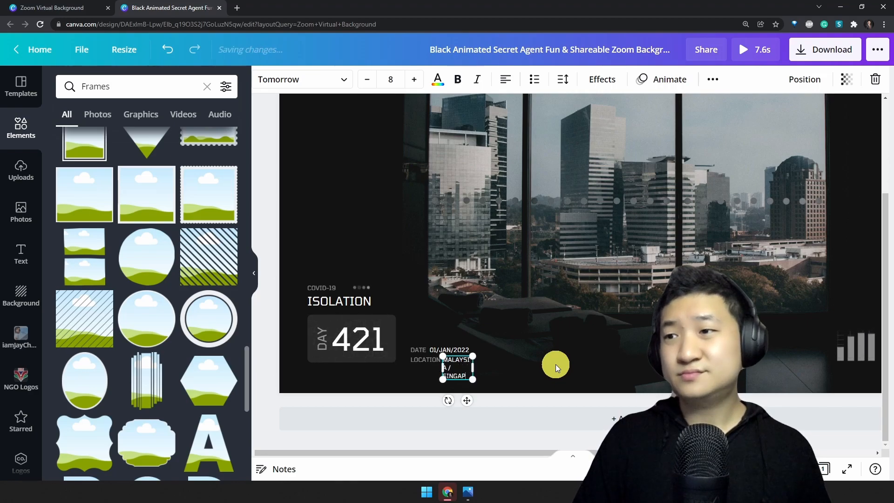
pyautogui.moveTo(474, 369); pyautogui.dragTo(530, 368)
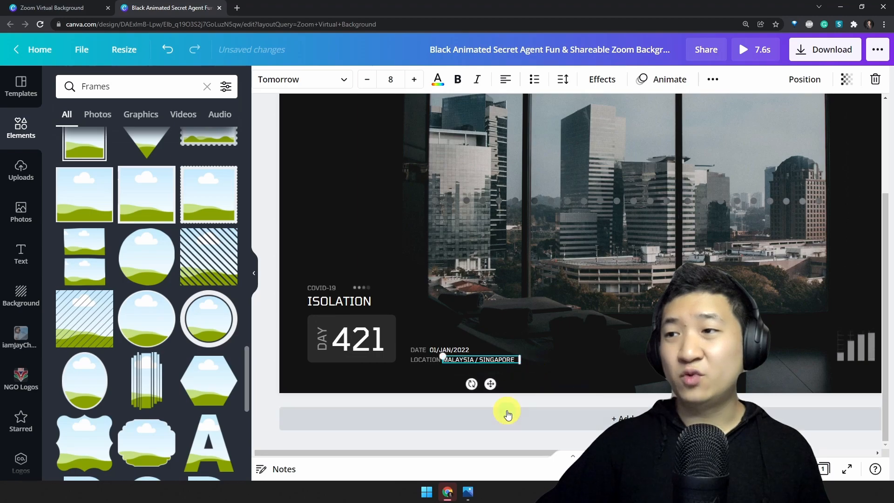
pyautogui.click(512, 411)
pyautogui.scroll(5, 535, 387)
pyautogui.scroll(-5, 821, 384)
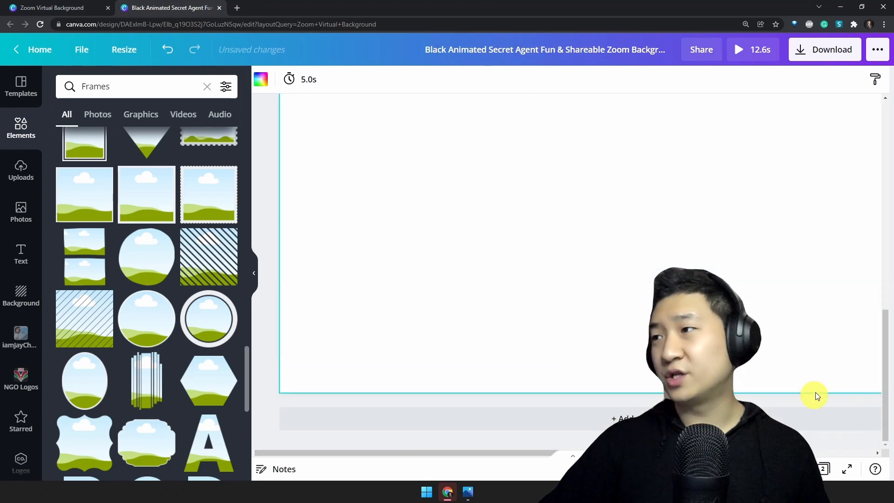
pyautogui.scroll(3, 854, 199)
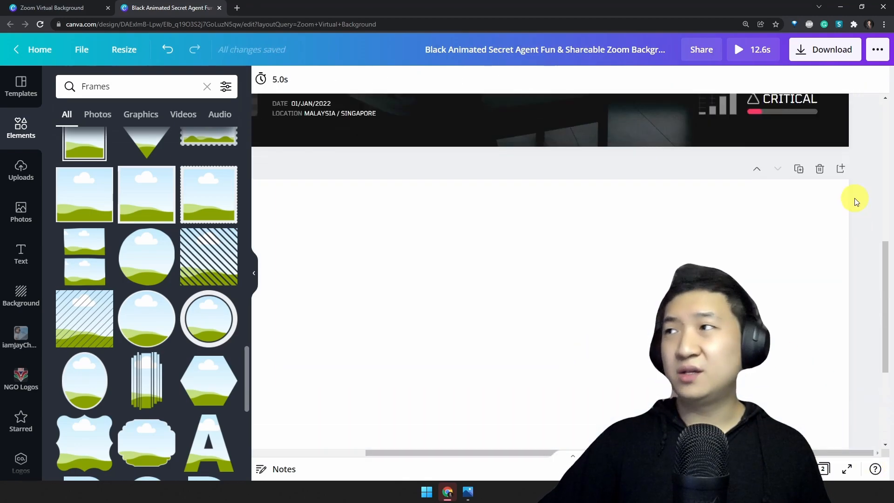
pyautogui.click(820, 217)
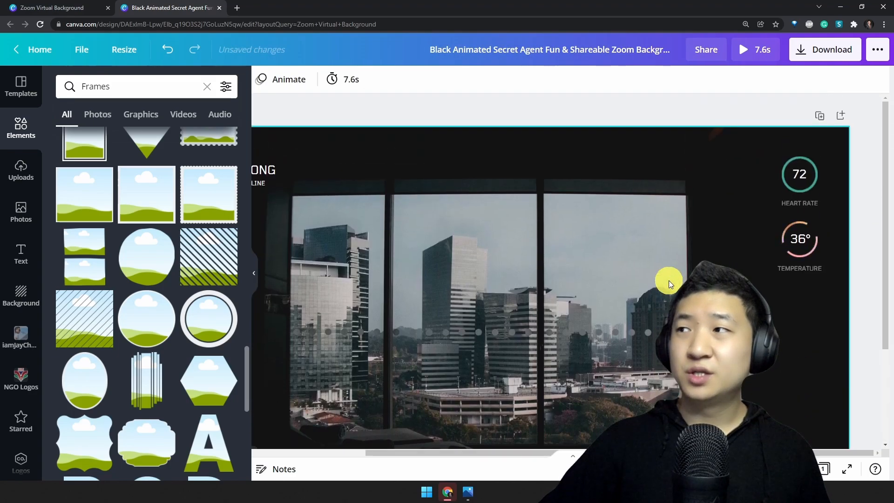
pyautogui.click(825, 469)
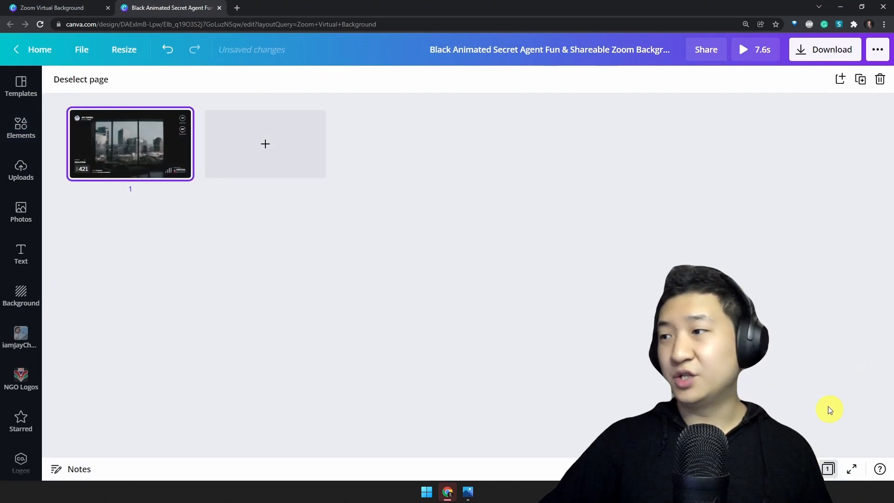
pyautogui.doubleClick(155, 146)
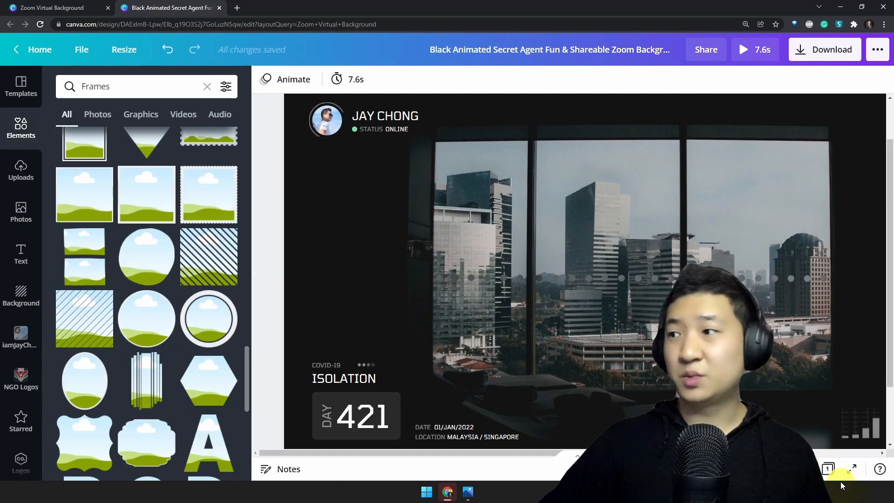
# - Search the elements library for "bar"
pyautogui.click(799, 469)
pyautogui.click(773, 416)
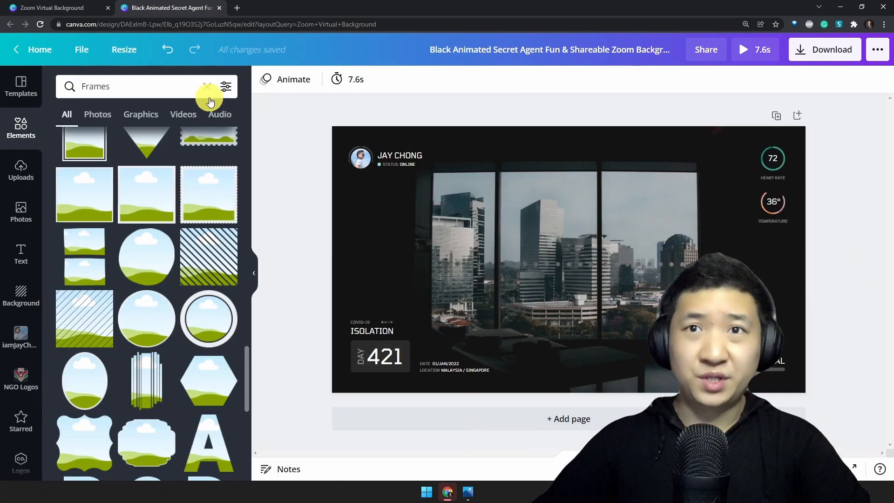
pyautogui.click(28, 139)
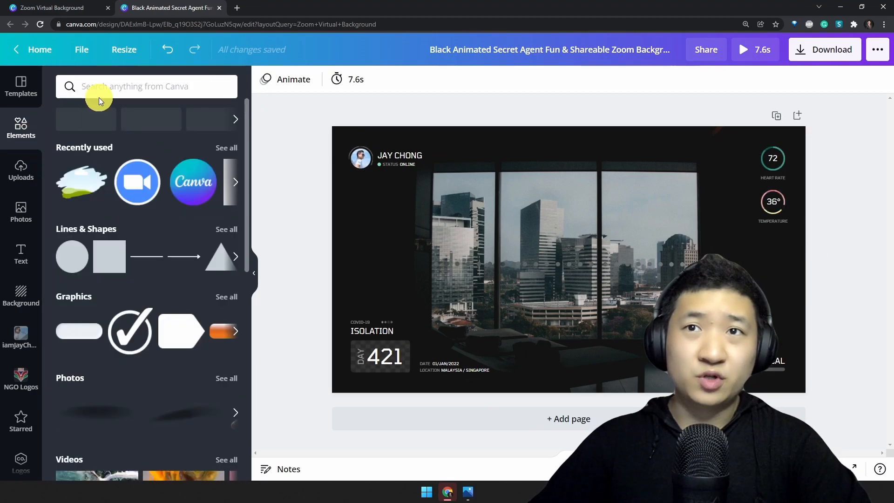
pyautogui.click(111, 88)
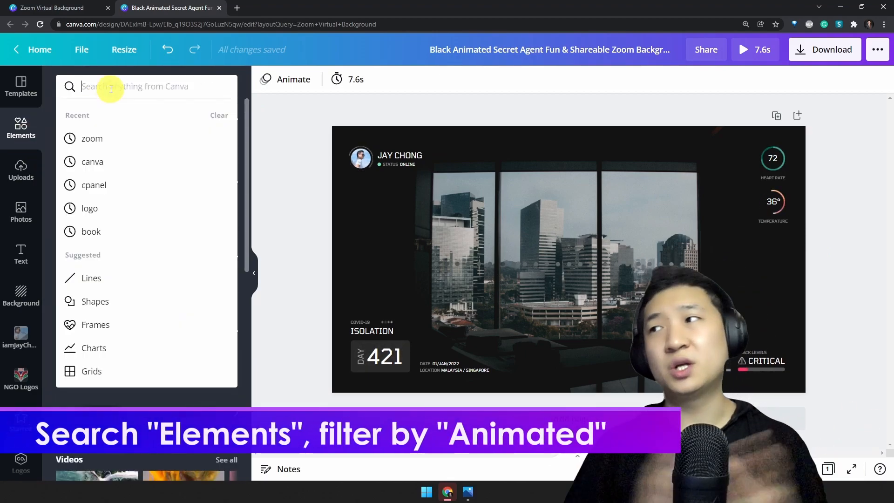
pyautogui.write('bar')
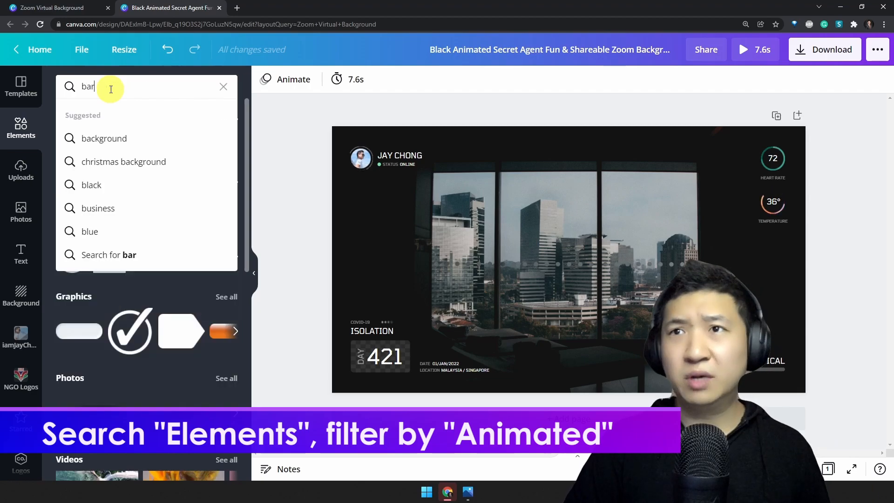
pyautogui.press('Return')
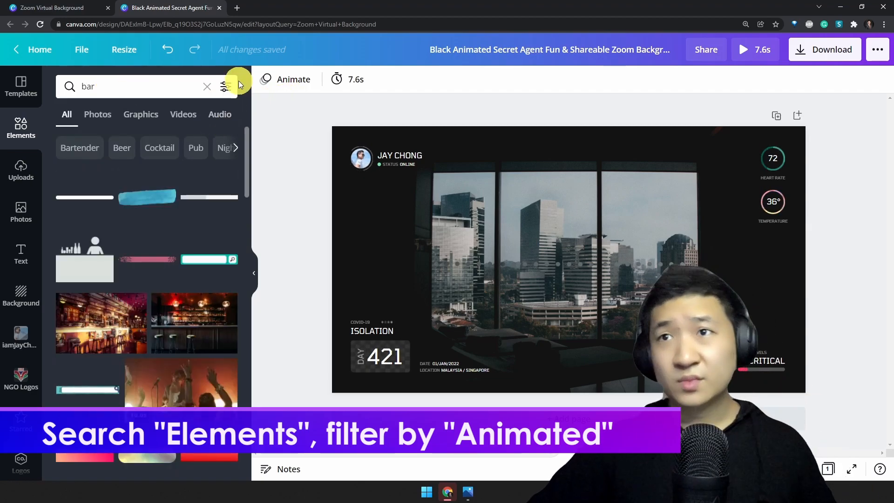
# - Filter the "bar" search results to animated elements only
pyautogui.click(226, 87)
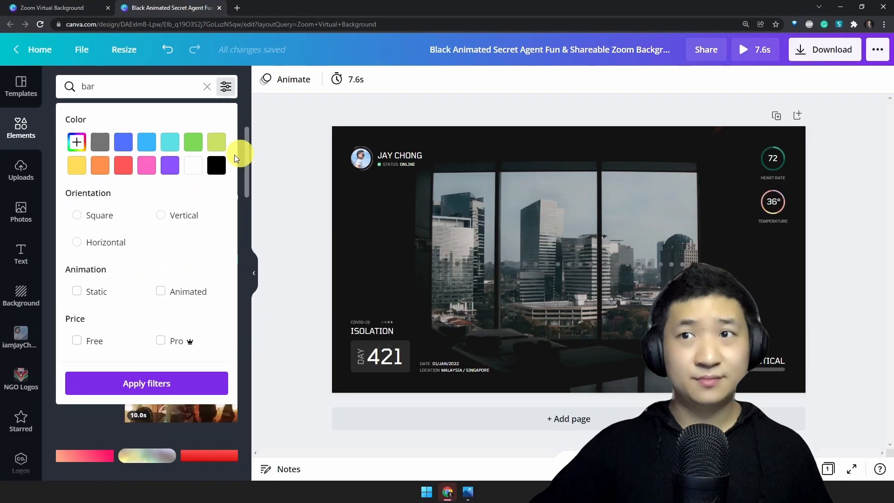
pyautogui.click(192, 299)
pyautogui.click(190, 381)
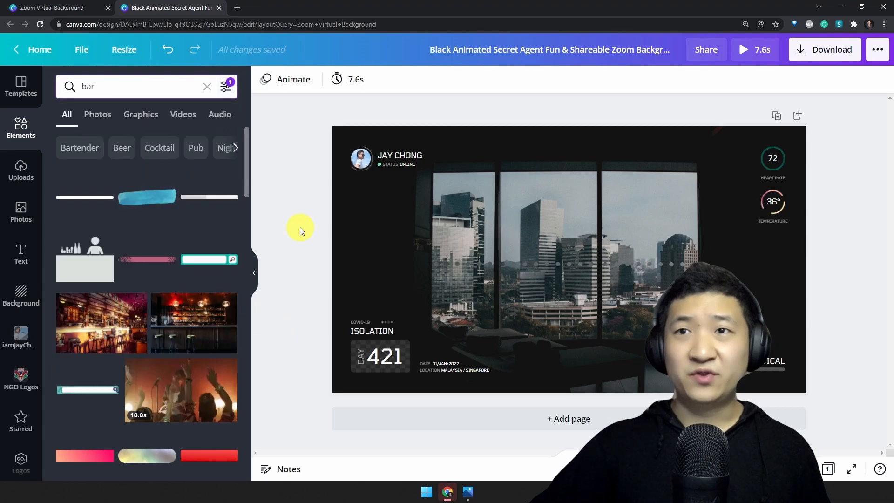
pyautogui.click(222, 93)
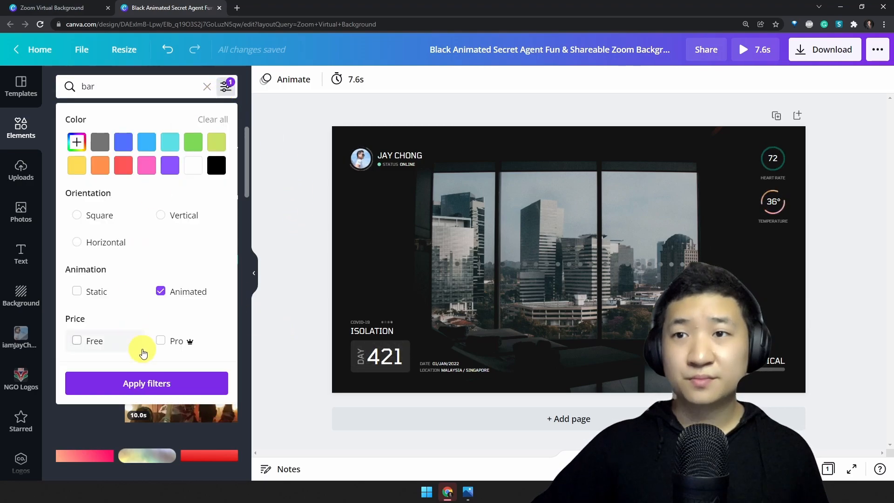
pyautogui.click(153, 378)
# - Add the animated turquoise callout line with a bar to the page, shrink it and place it around the profile photo, below the name
pyautogui.scroll(-10, 133, 337)
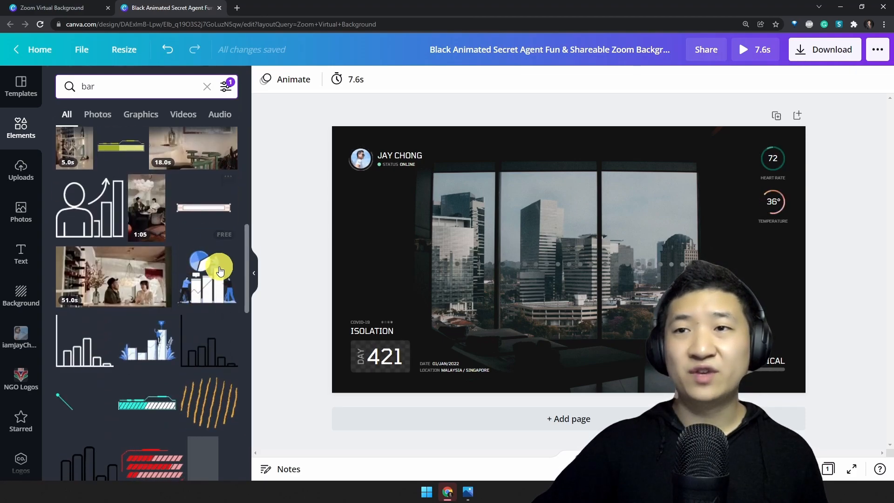
pyautogui.scroll(-3, 197, 311)
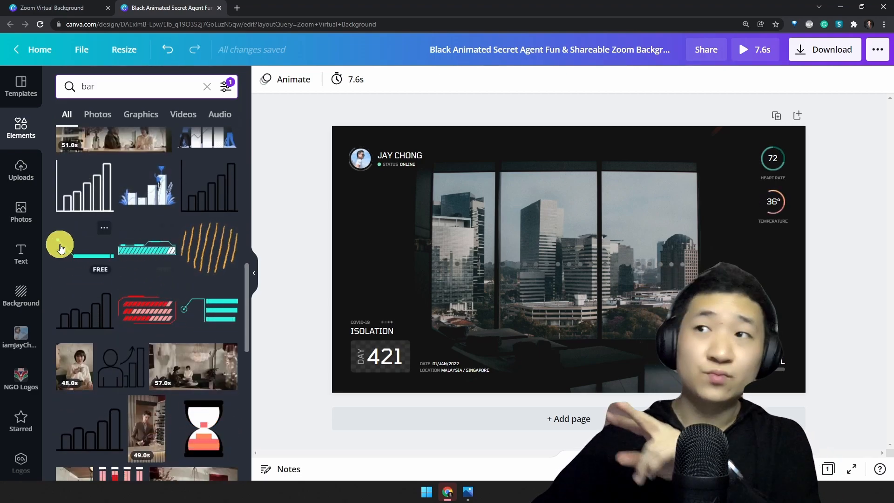
pyautogui.click(74, 254)
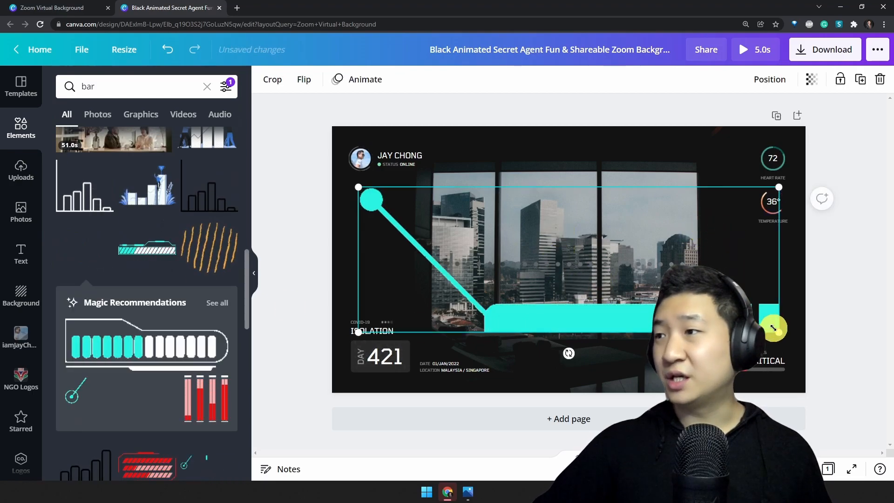
pyautogui.moveTo(778, 185); pyautogui.dragTo(373, 168)
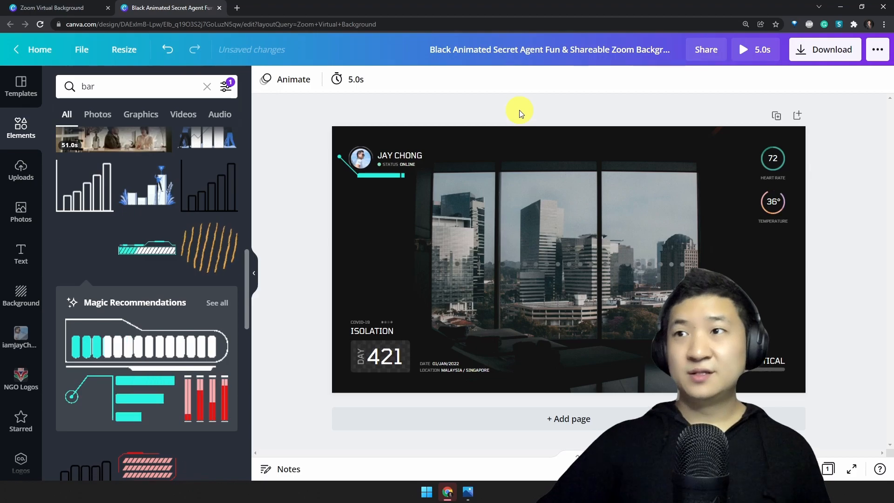
# - Set the heart rate reading to 89 and the temperature reading to 24
pyautogui.click(773, 158)
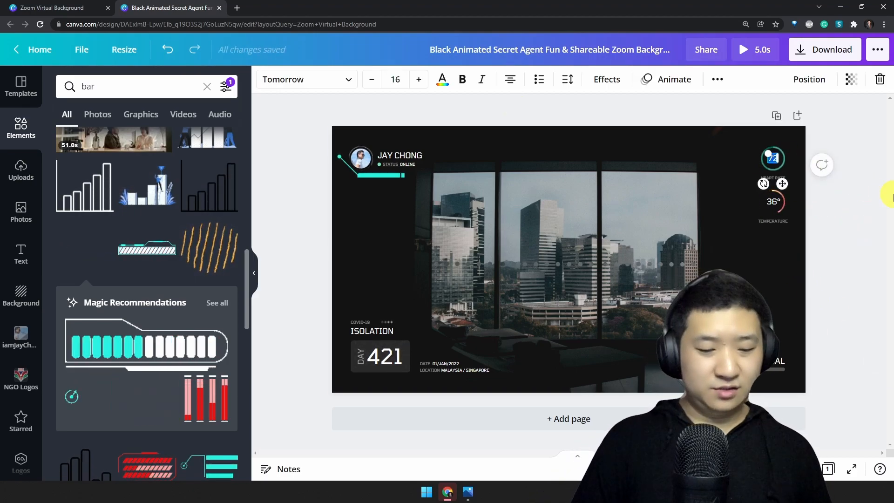
pyautogui.click(868, 215)
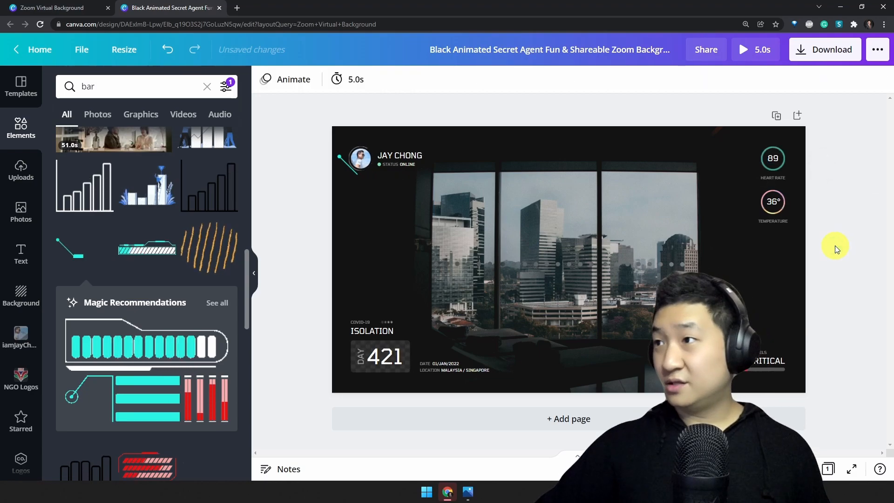
pyautogui.click(771, 202)
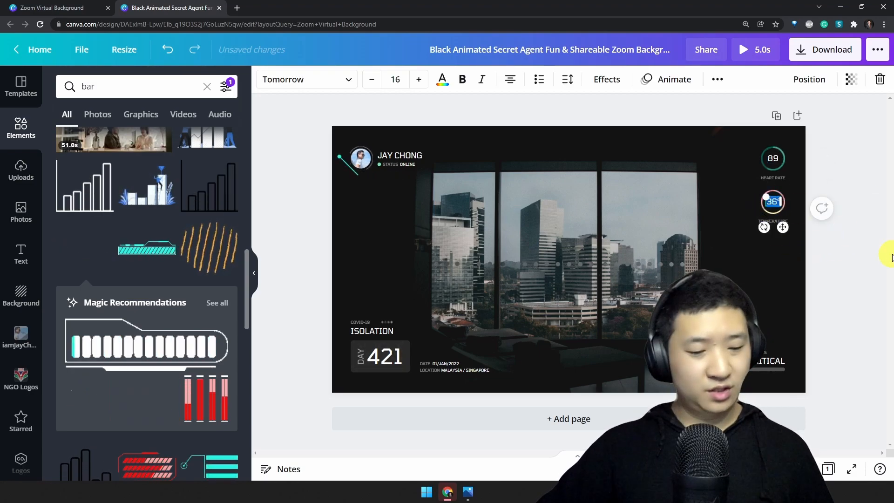
pyautogui.click(848, 247)
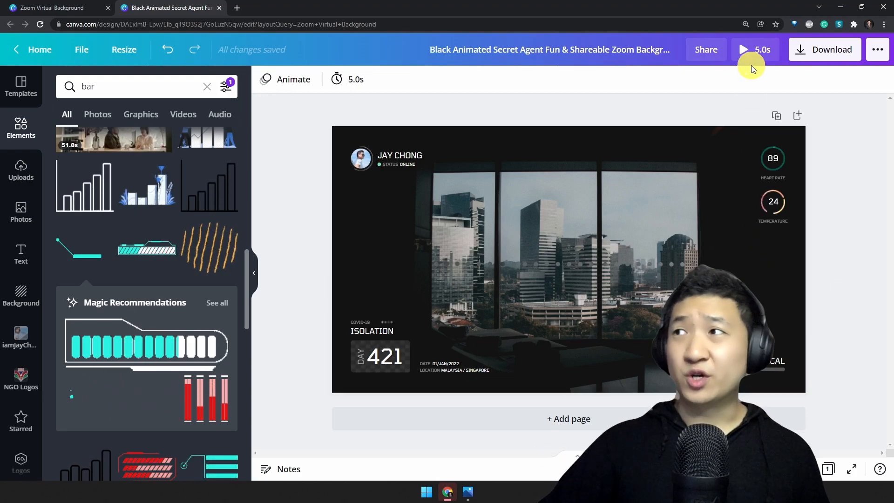
# - Download the design as an MP4 video with the download settings saved
pyautogui.click(830, 52)
pyautogui.click(869, 132)
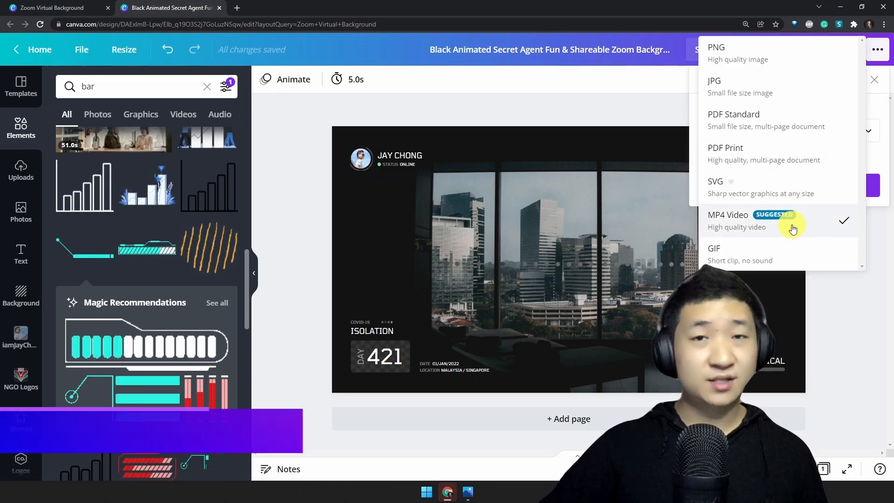
pyautogui.click(696, 106)
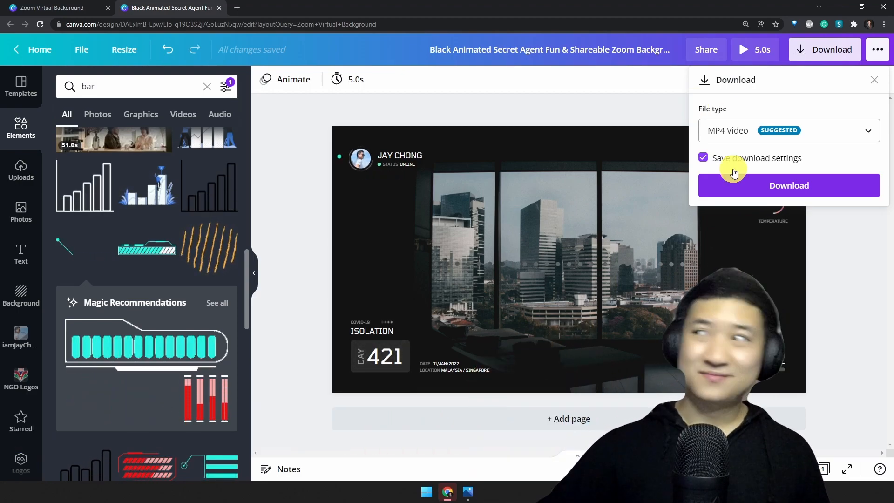
pyautogui.click(843, 189)
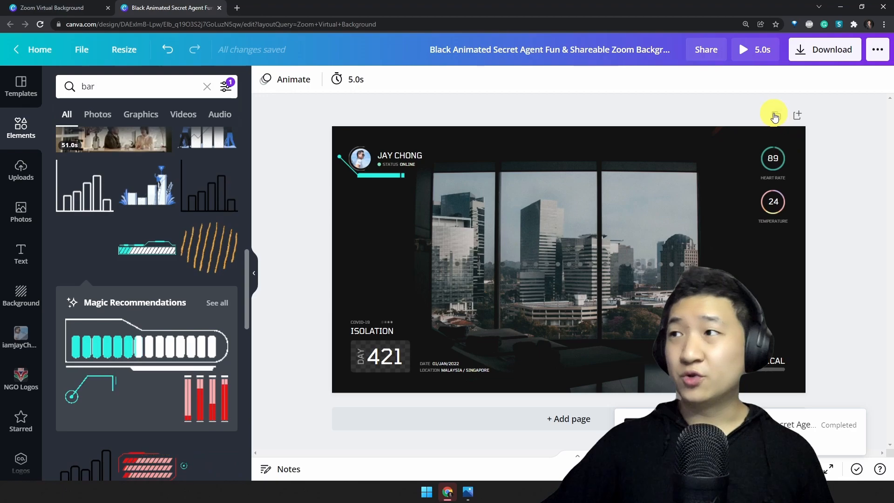
# - Duplicate the secret agent page and reload the editor
pyautogui.click(777, 115)
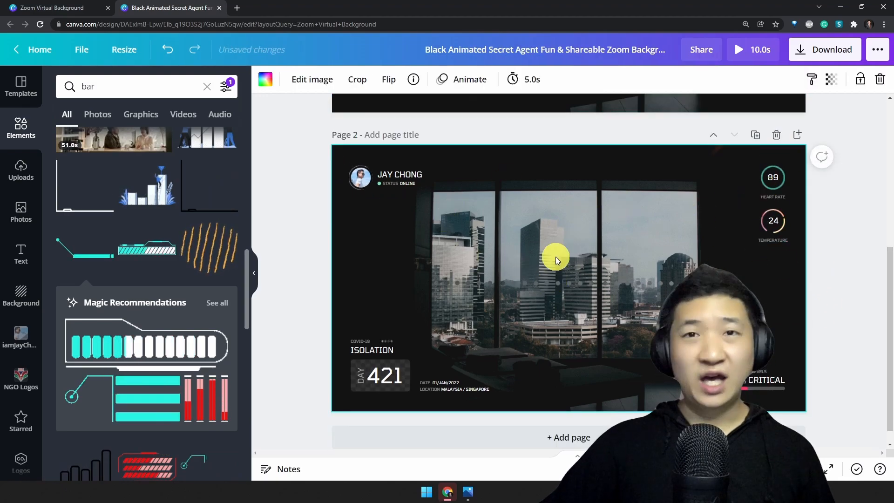
pyautogui.rightClick(555, 239)
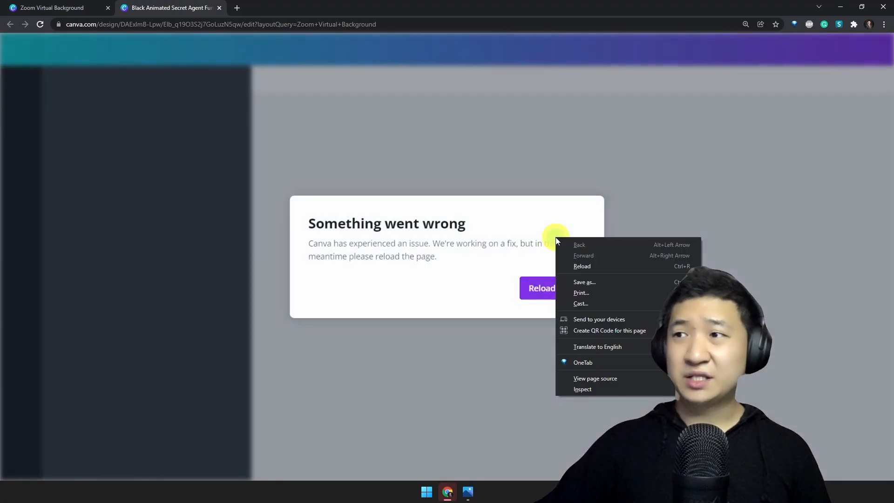
pyautogui.click(616, 173)
pyautogui.click(562, 292)
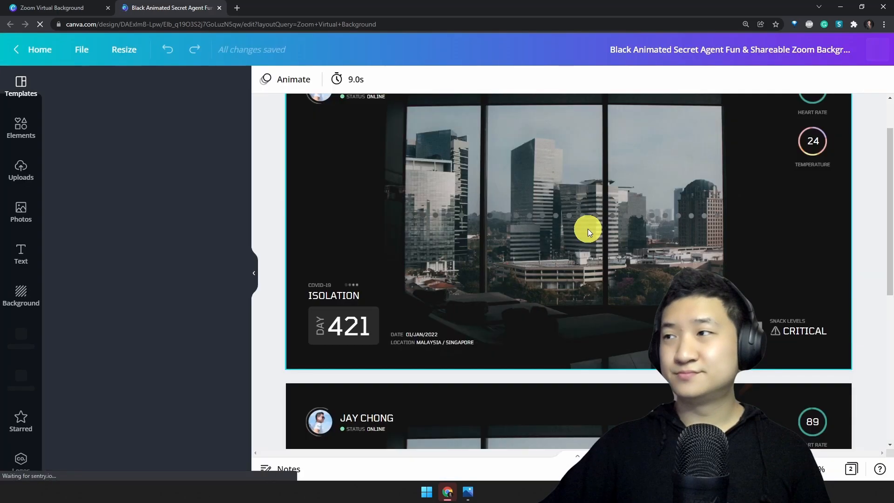
# - Delete the office window background image from the duplicated second page
pyautogui.scroll(-10, 762, 209)
pyautogui.click(597, 211)
pyautogui.moveTo(604, 212); pyautogui.dragTo(498, 292)
pyautogui.click(652, 189)
pyautogui.press('Delete')
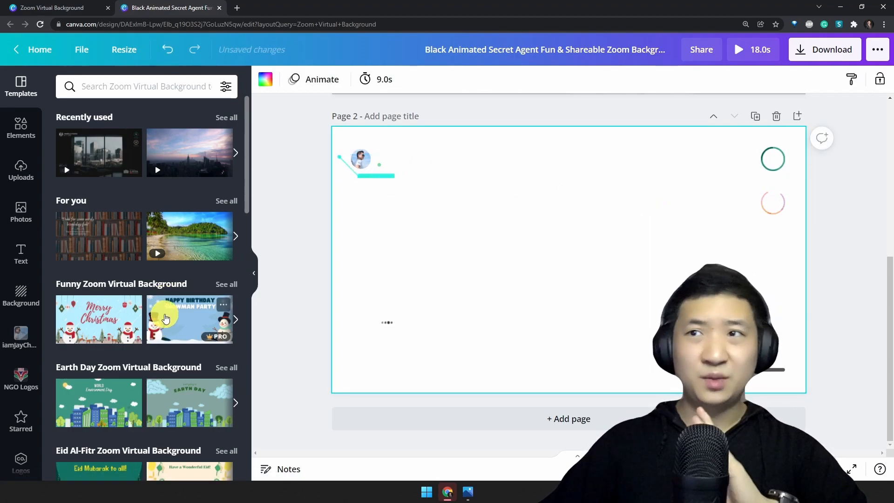
# - Replace the second page with the foggy forest video template from the full list of recently used templates
pyautogui.click(221, 122)
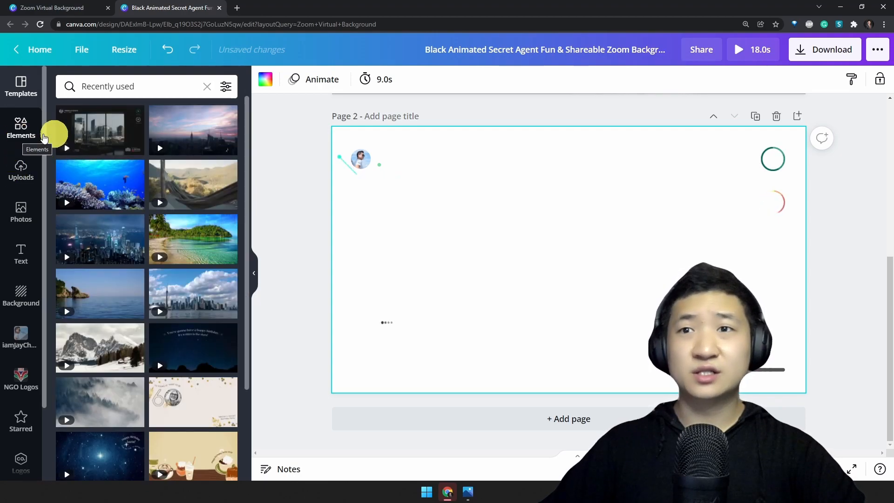
pyautogui.scroll(-3, 178, 298)
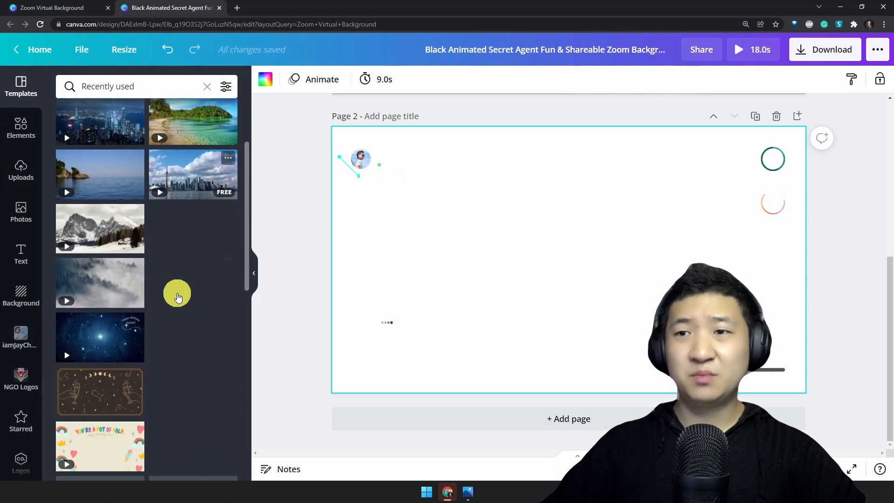
pyautogui.click(119, 286)
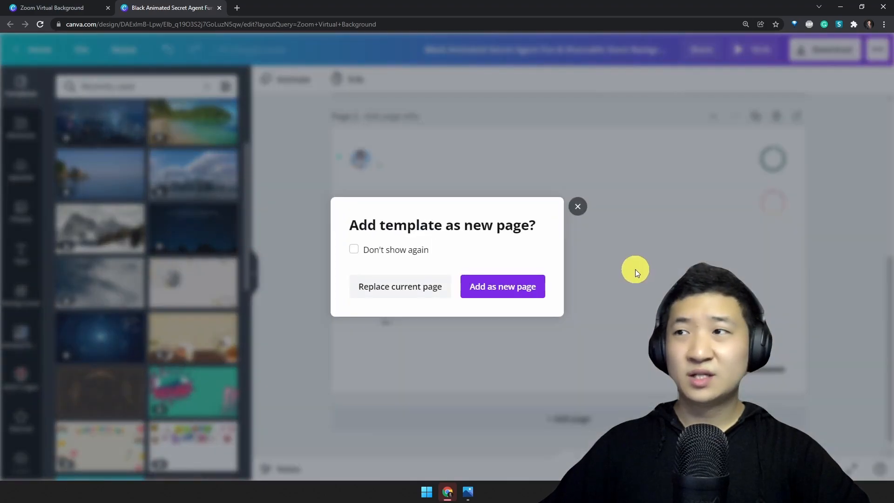
pyautogui.click(463, 298)
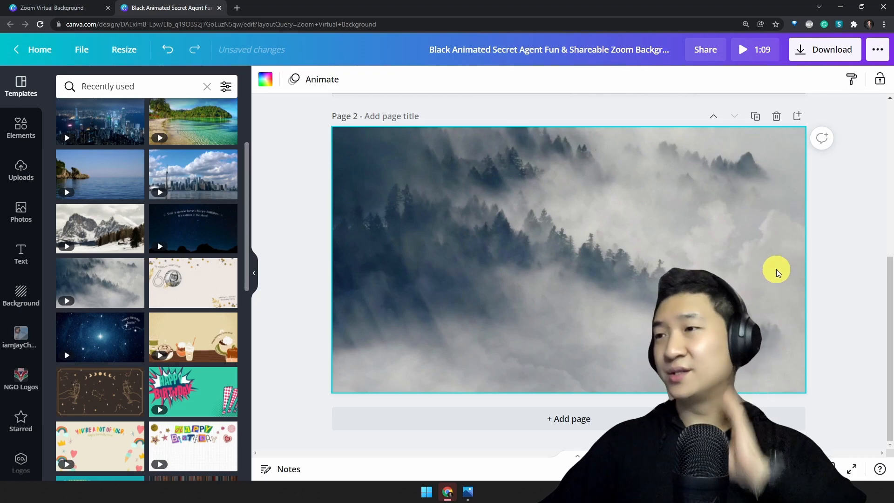
# - Duplicate the secret agent page so a copy sits before the foggy forest page
pyautogui.click(508, 156)
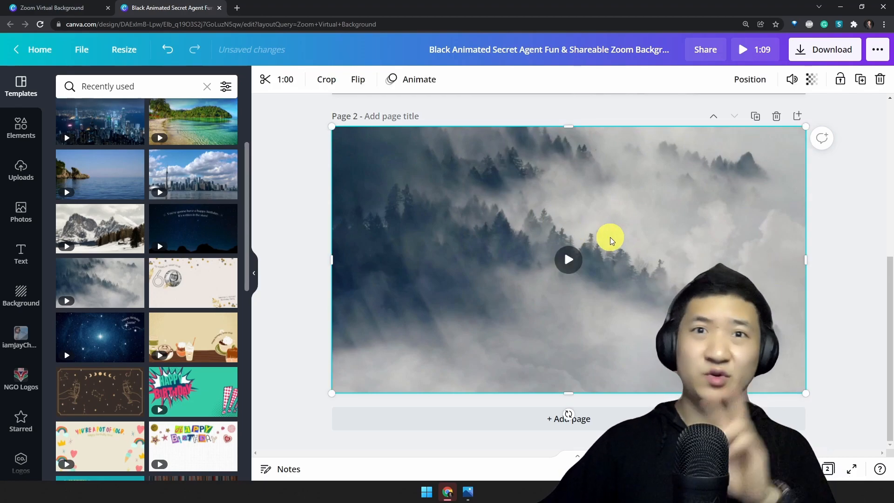
pyautogui.scroll(5, 610, 236)
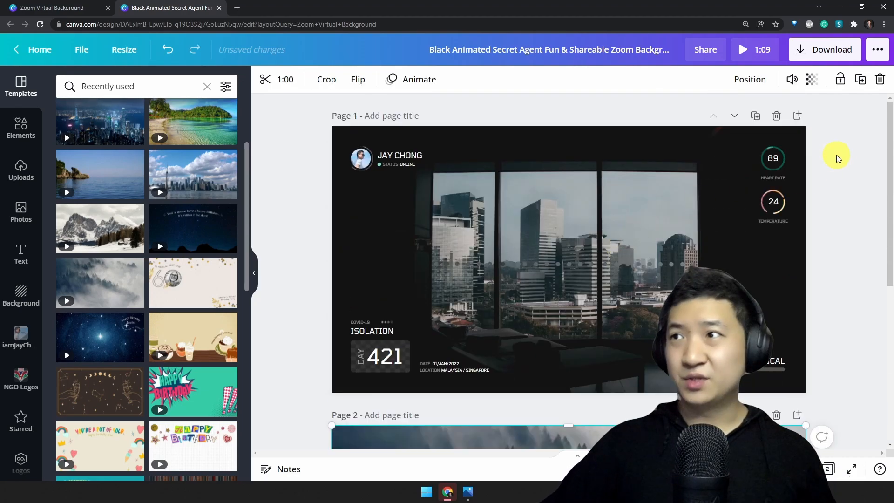
pyautogui.click(762, 118)
# - Copy the foggy forest video onto page 2 as the background behind its text and animated elements
pyautogui.scroll(-5, 705, 238)
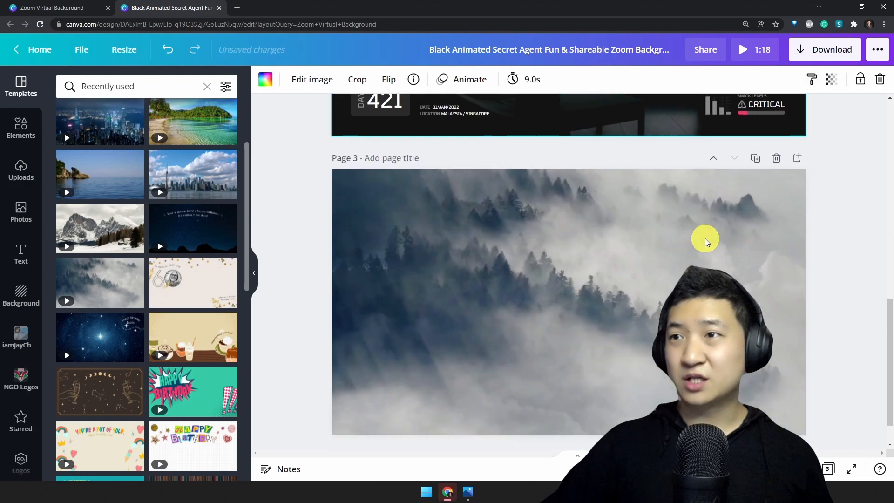
pyautogui.scroll(5, 644, 237)
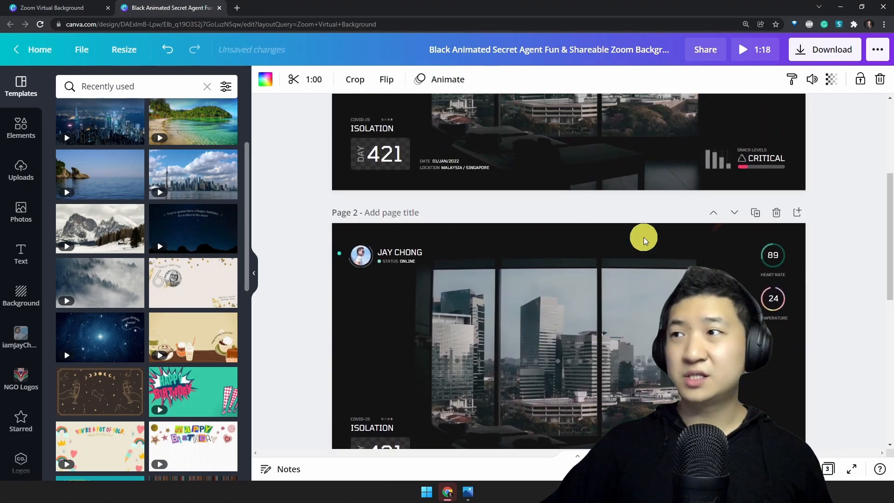
pyautogui.click(649, 195)
pyautogui.hotkey('ctrl', 'v')
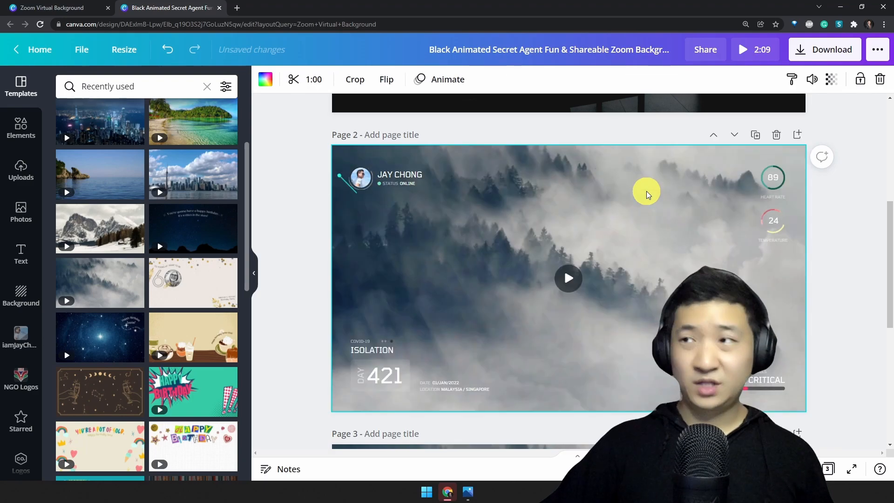
pyautogui.click(864, 254)
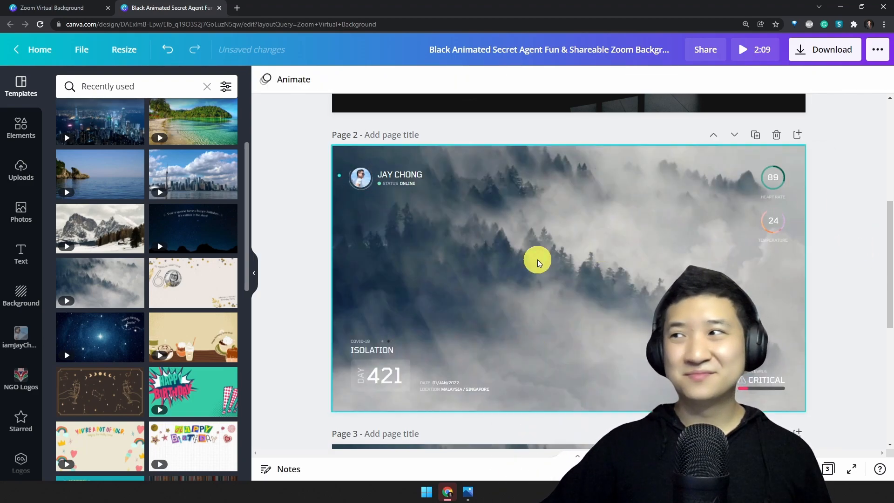
pyautogui.click(758, 307)
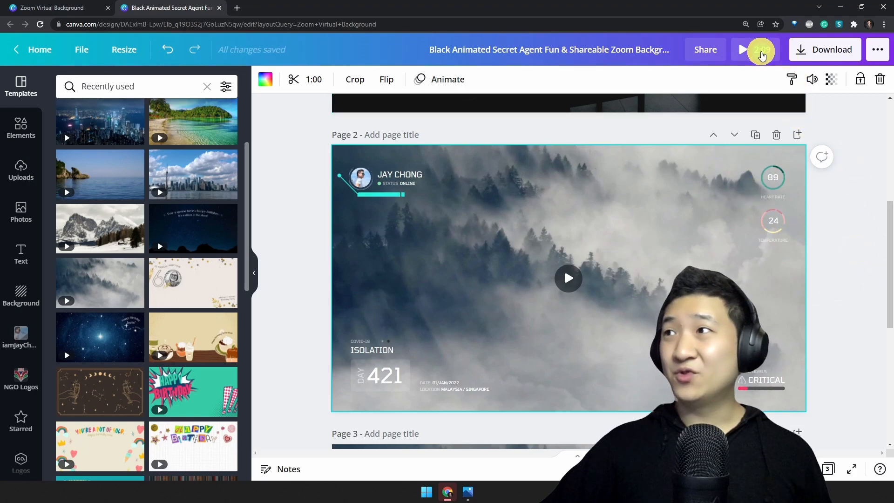
# - Play the full design preview, scrub through the foggy forest page to check its animation, and close the preview
pyautogui.hotkey('ctrl', 'alt', 'p')
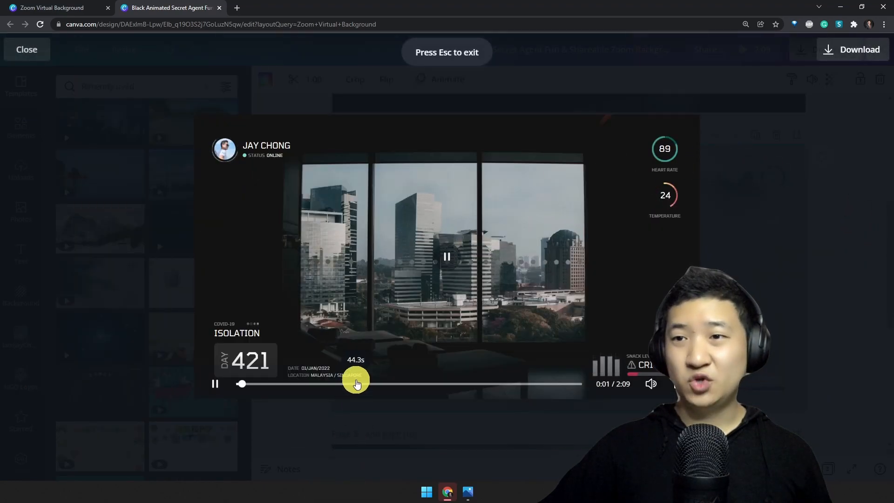
pyautogui.click(356, 383)
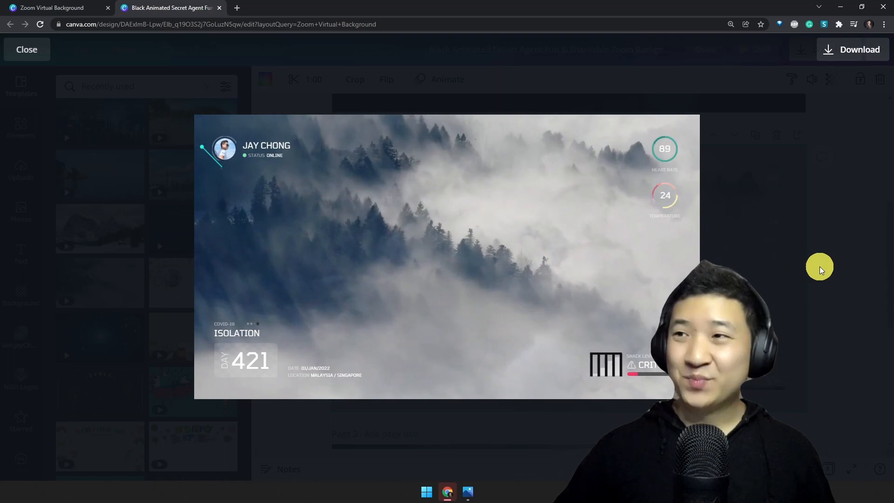
pyautogui.moveTo(360, 375)
pyautogui.moveTo(298, 384); pyautogui.dragTo(239, 387)
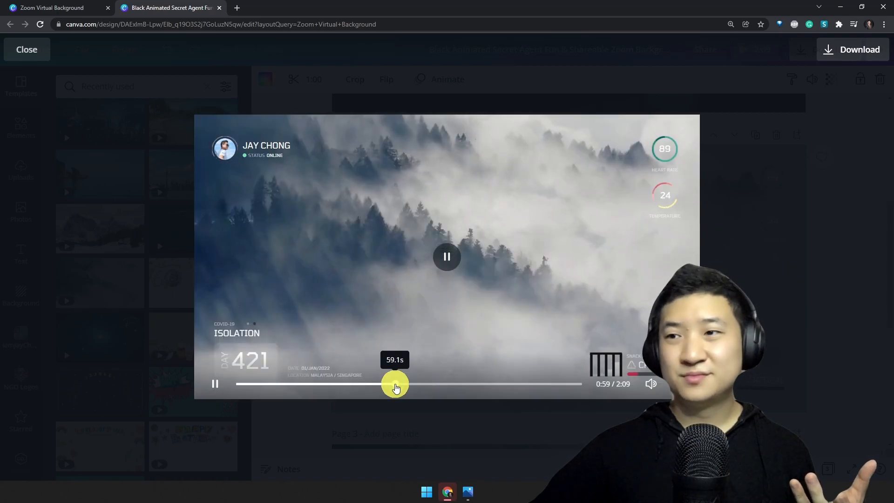
pyautogui.click(849, 212)
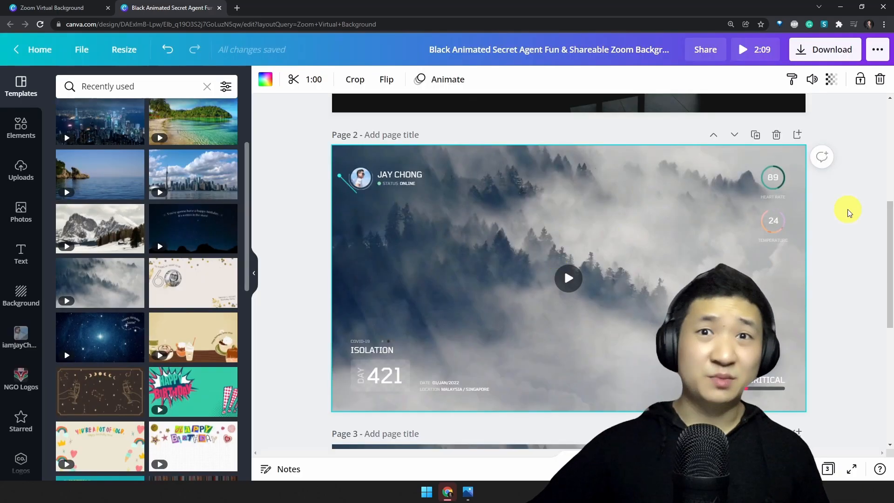
# - Duplicate the foggy forest page and delete the background video from the copy
pyautogui.click(756, 135)
pyautogui.press('Delete')
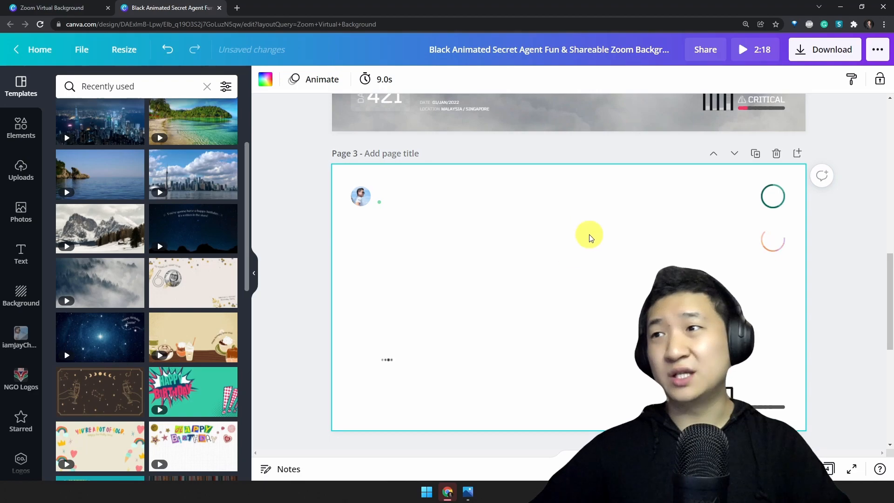
# - Add the "Discothèque New Year Party" template as a new page after page 3
pyautogui.scroll(-5, 166, 268)
pyautogui.scroll(-2, 167, 268)
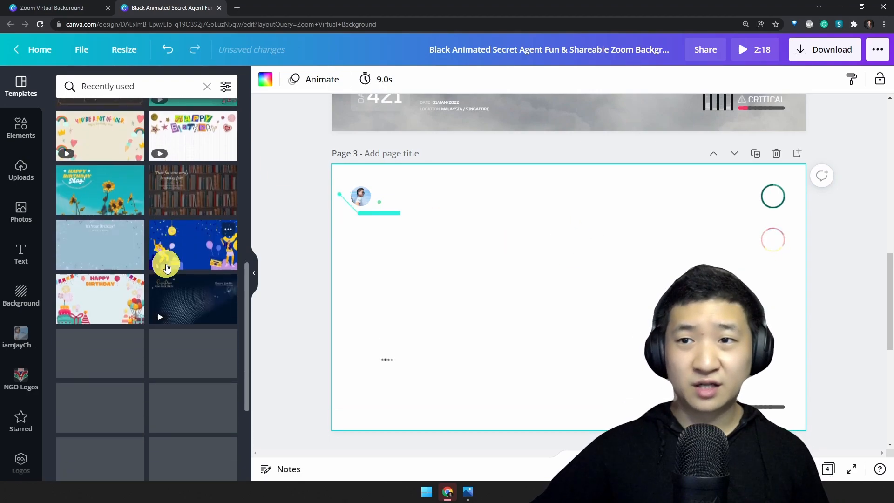
pyautogui.click(182, 325)
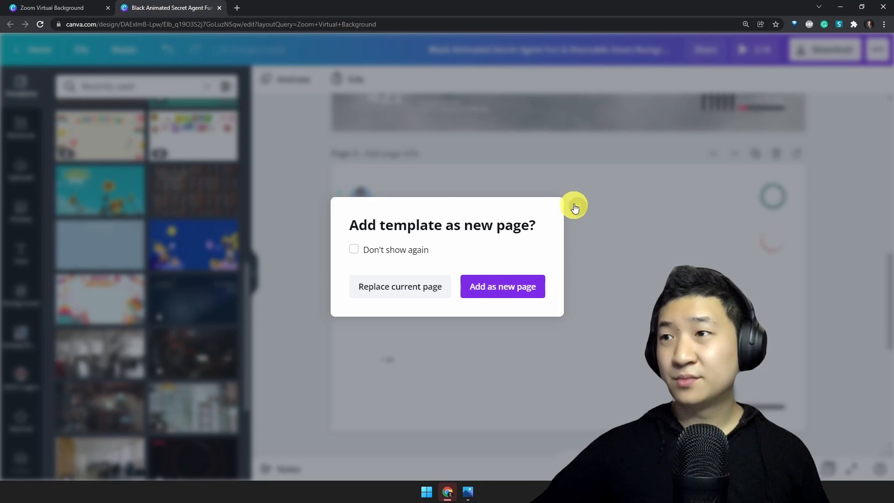
pyautogui.click(491, 286)
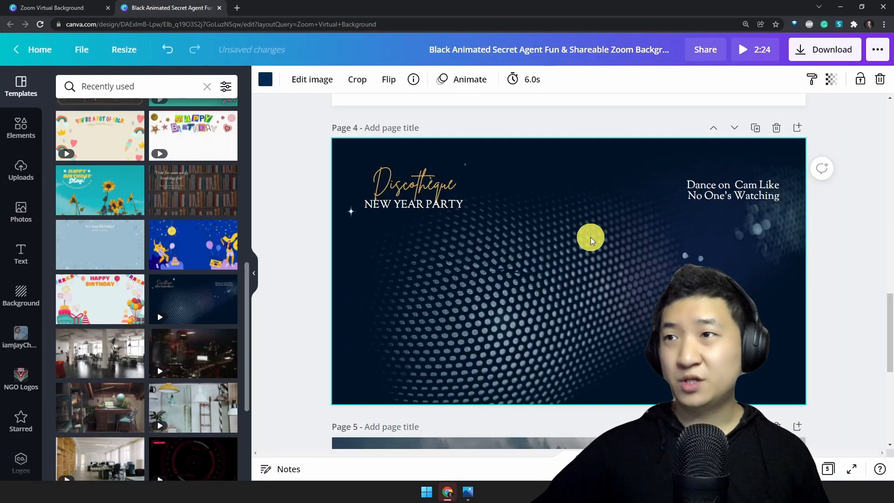
# - Replace the template on page 4 with the rainy night city video template
pyautogui.scroll(-3, 185, 201)
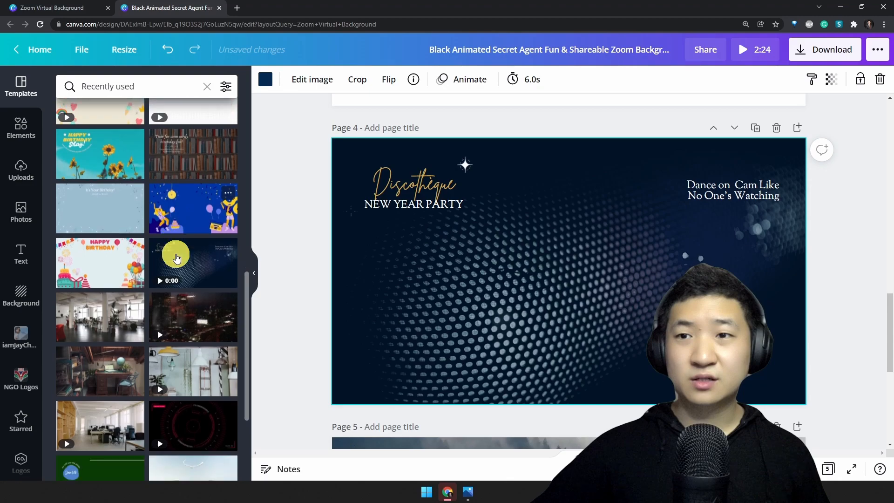
pyautogui.click(185, 201)
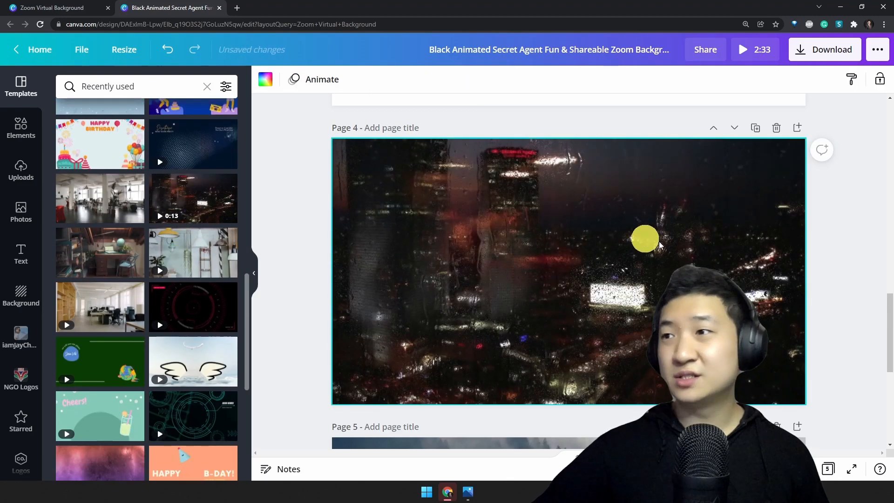
# - Copy the rainy night city video from page 4 onto page 3 and reload the editor
pyautogui.click(576, 230)
pyautogui.scroll(8, 577, 230)
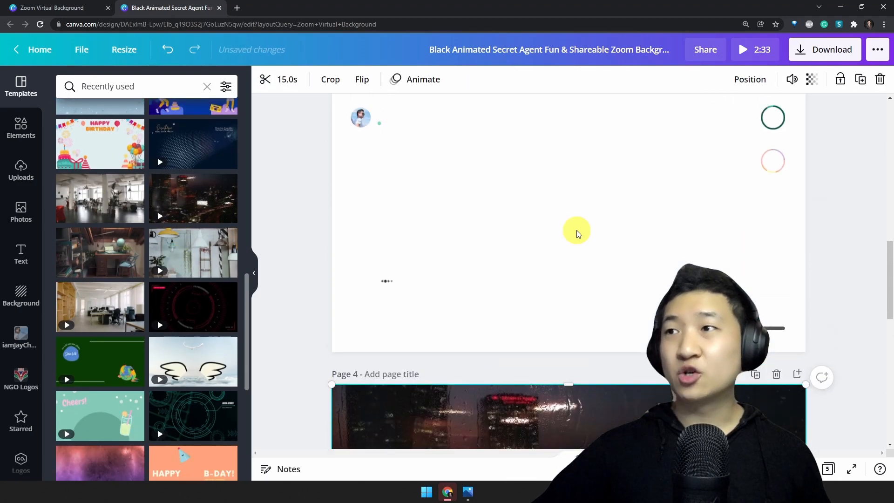
pyautogui.scroll(-2, 576, 230)
pyautogui.hotkey('ctrl', 'v')
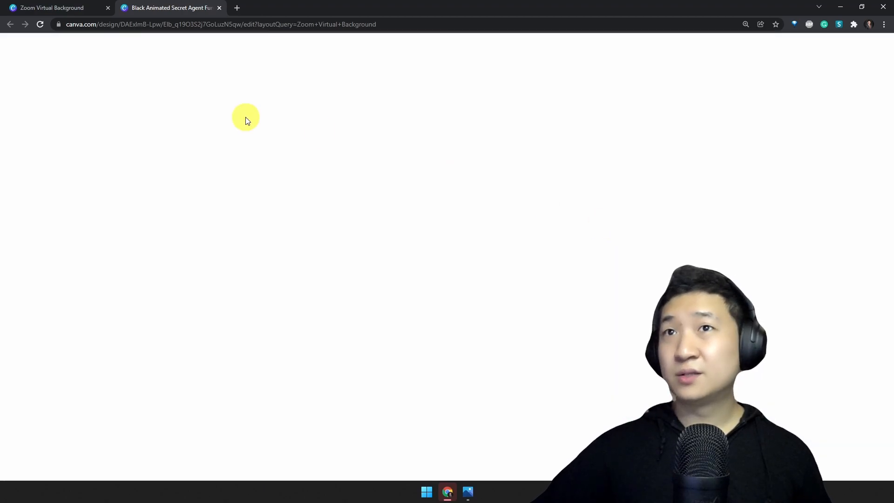
pyautogui.click(43, 26)
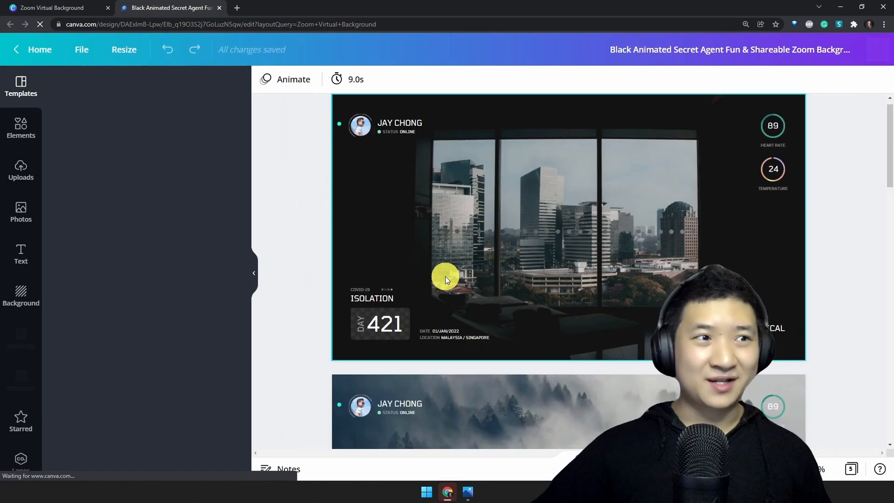
# - Check the backgrounds on pages 2 to 4, select the city video on page 3, and reload the editor
pyautogui.scroll(-15, 766, 275)
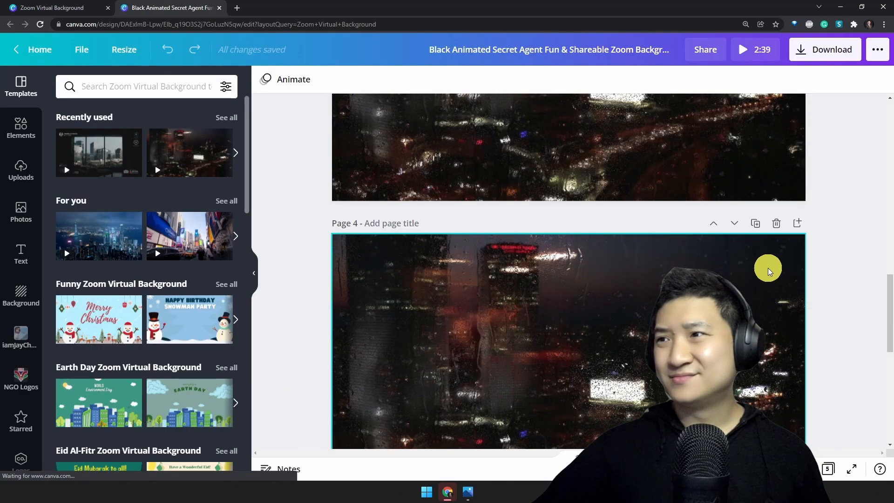
pyautogui.scroll(12, 768, 267)
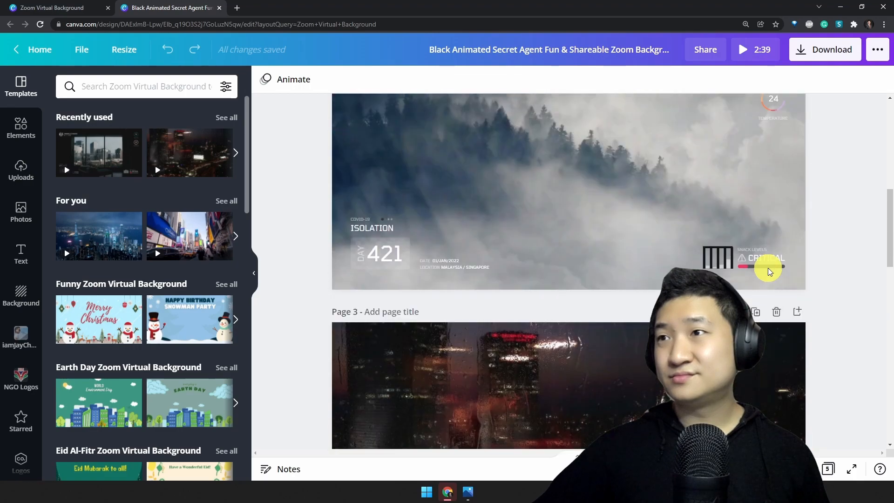
pyautogui.scroll(-5, 768, 267)
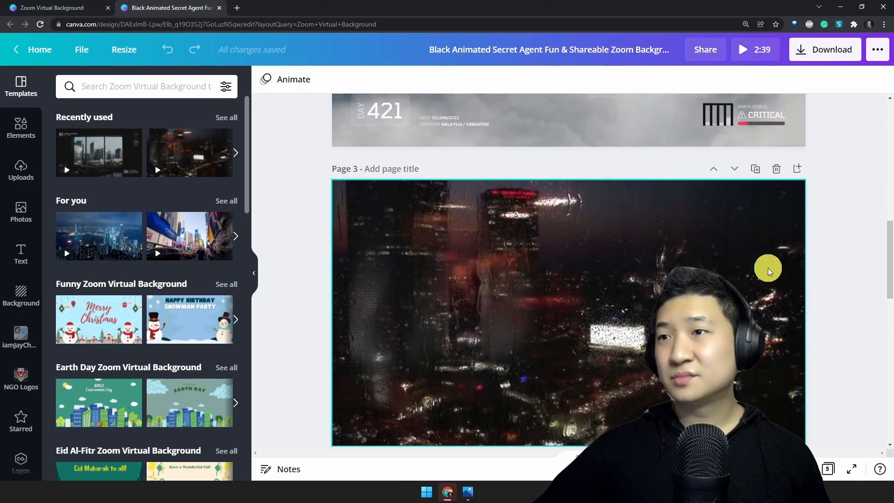
pyautogui.click(589, 255)
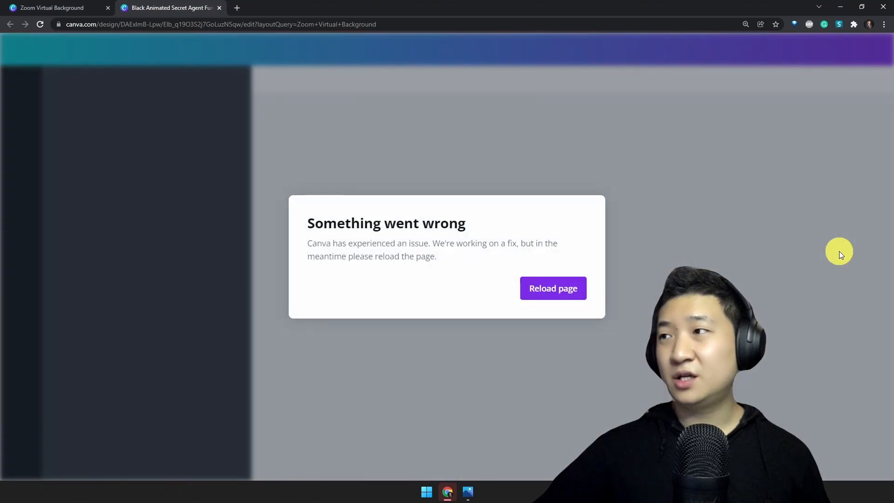
pyautogui.click(546, 287)
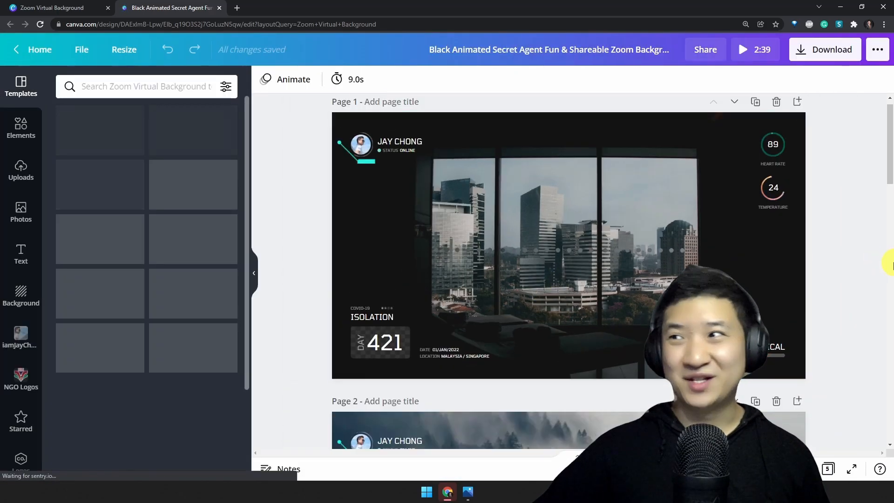
# - Try to resize the rainy night city video from its corner on page 3, and undo the last change
pyautogui.scroll(-10, 838, 298)
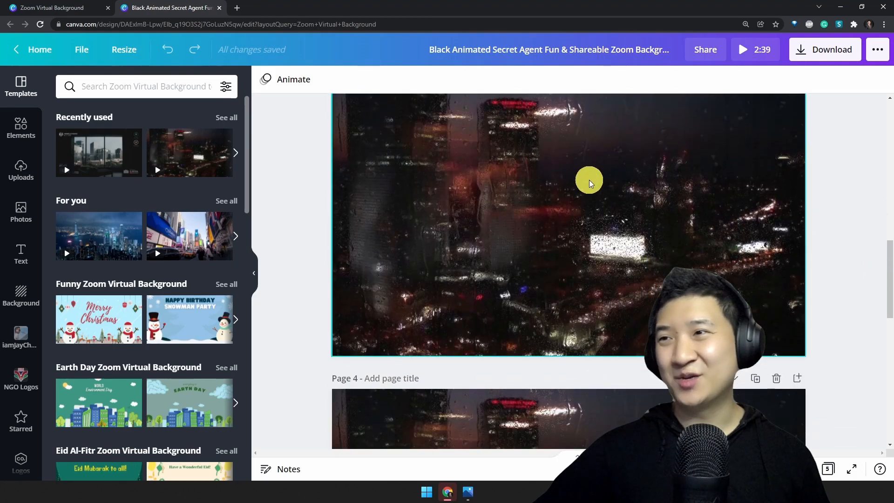
pyautogui.scroll(2, 595, 165)
pyautogui.moveTo(331, 173); pyautogui.dragTo(342, 153)
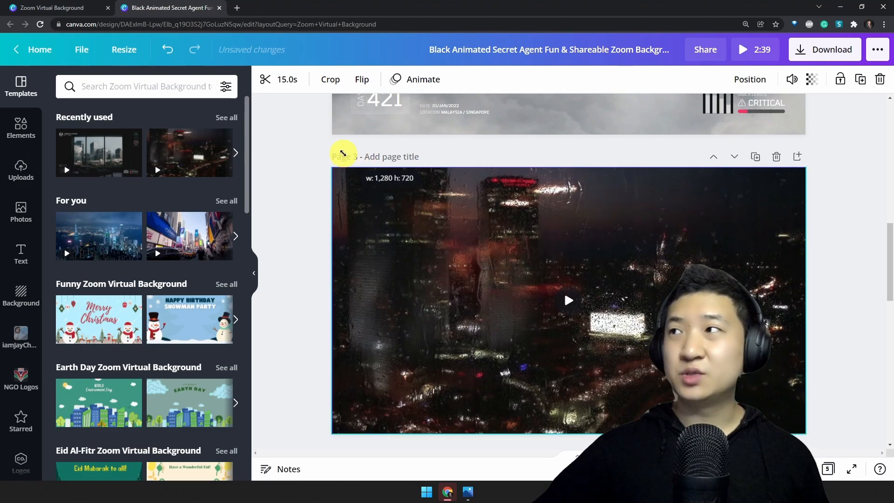
pyautogui.hotkey('ctrl', 'e')
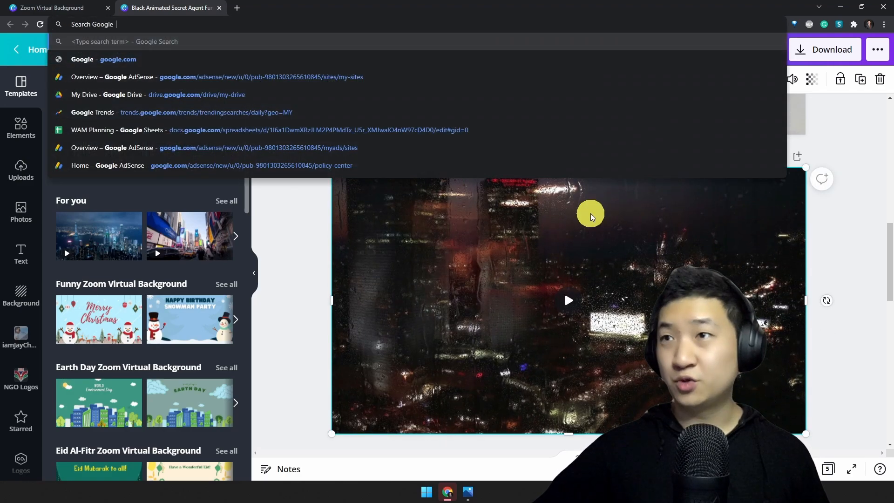
pyautogui.click(844, 238)
pyautogui.hotkey('ctrl', 'z')
# - Open the context options of the city video background on page 3, reload the editor without saving, and return to page 2
pyautogui.click(643, 237)
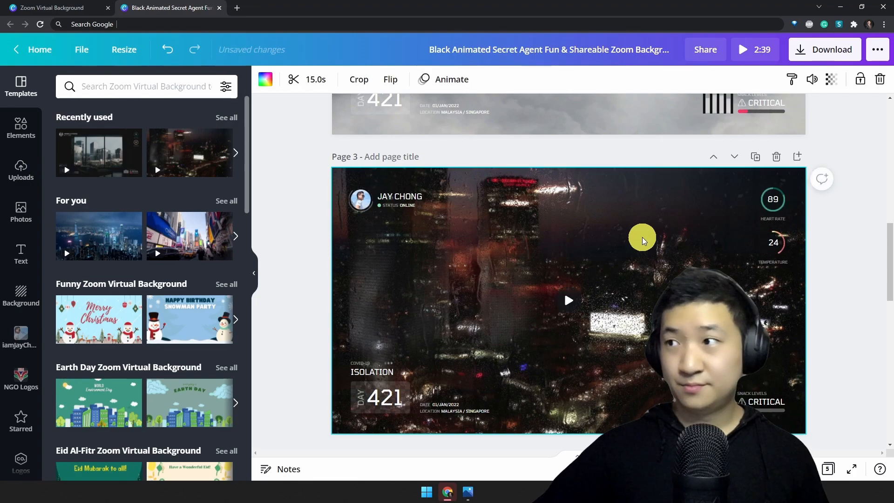
pyautogui.rightClick(642, 237)
pyautogui.click(574, 246)
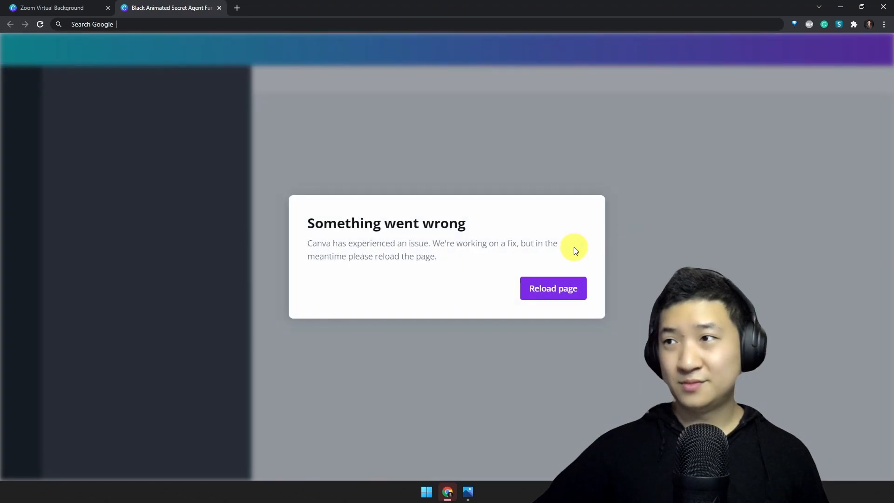
pyautogui.click(558, 287)
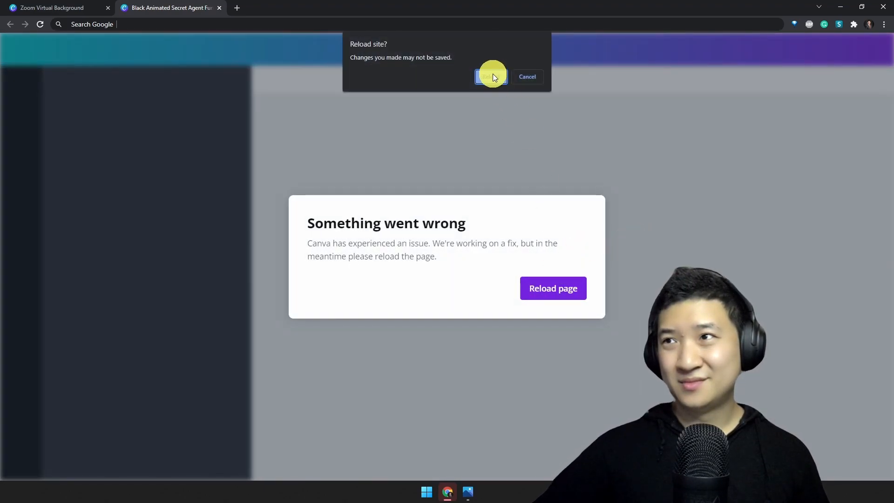
pyautogui.click(492, 77)
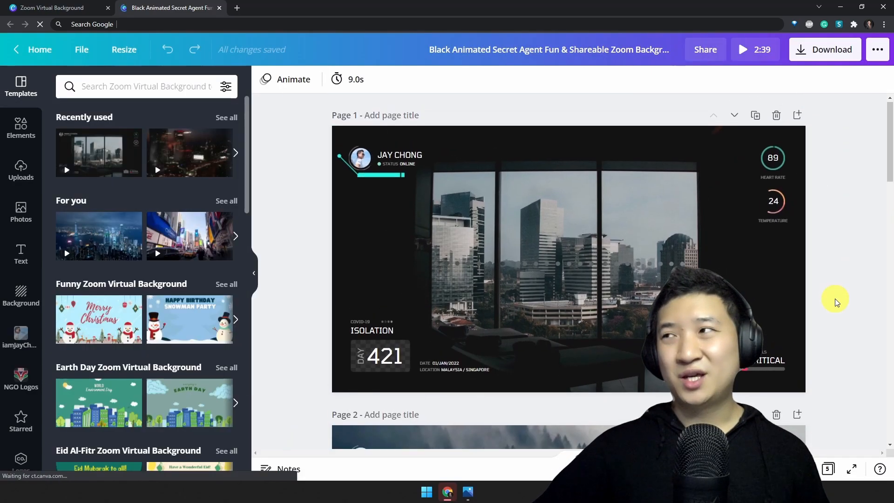
pyautogui.scroll(-5, 835, 302)
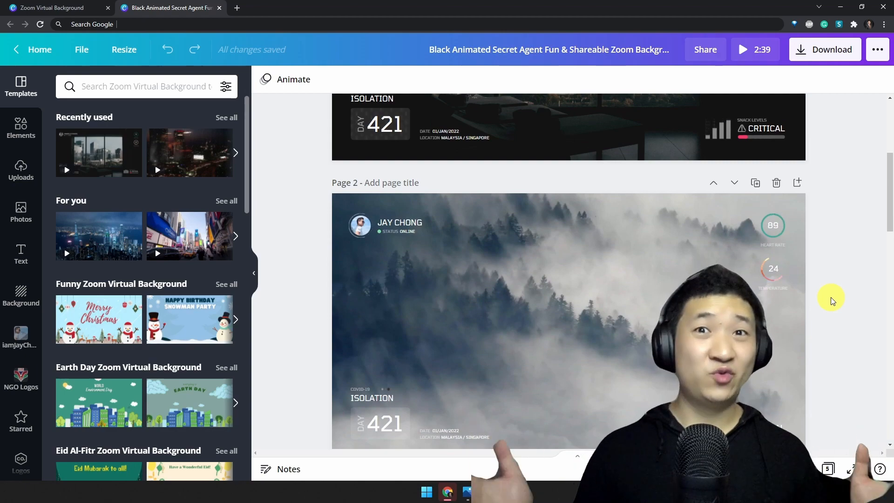